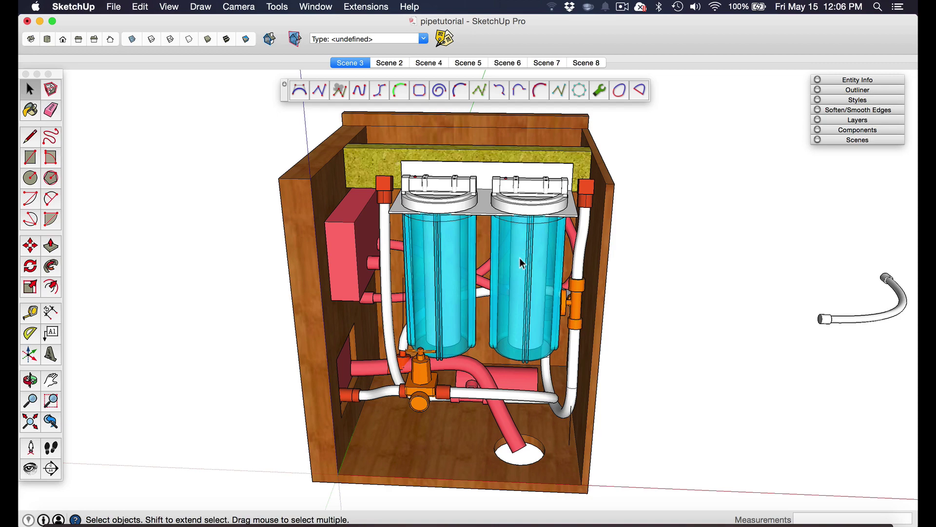
Orbit and zoom around the water filter cabinet to inspect the valve and fittings
{"action": "key", "text": "o"}
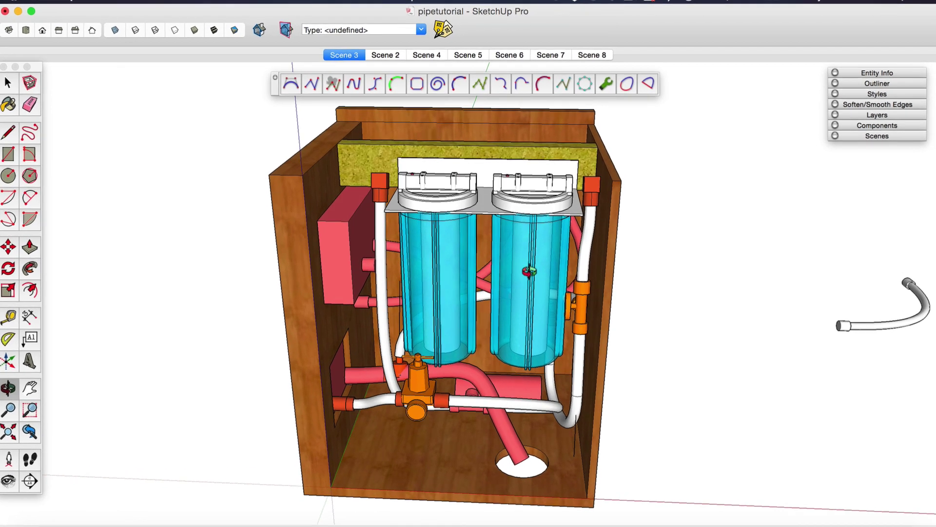
{"action": "left_click_drag", "start_coordinate": [525, 268], "coordinate": [464, 400]}
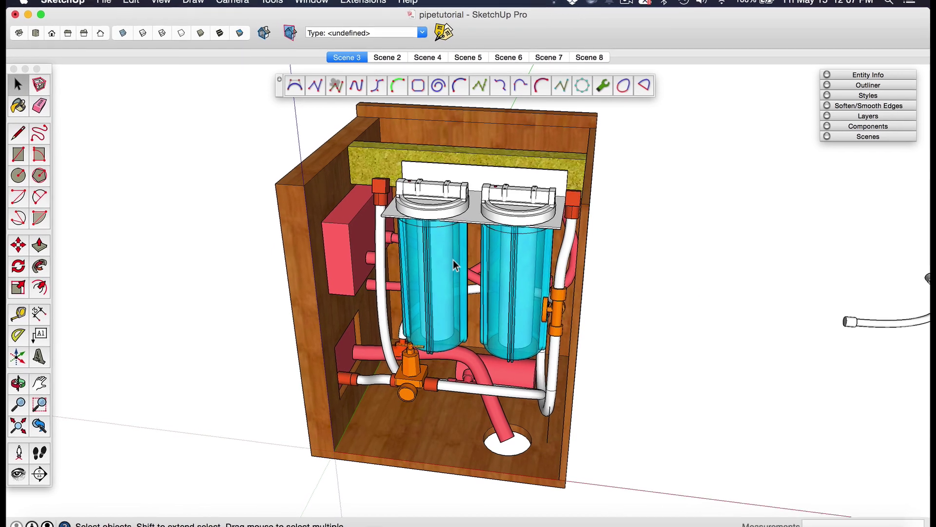
{"action": "mouse_move", "coordinate": [446, 257]}
{"action": "middle_mouse_down"}
{"action": "mouse_move", "coordinate": [488, 274]}
{"action": "mouse_move", "coordinate": [507, 266]}
{"action": "mouse_move", "coordinate": [458, 298]}
{"action": "middle_mouse_up"}
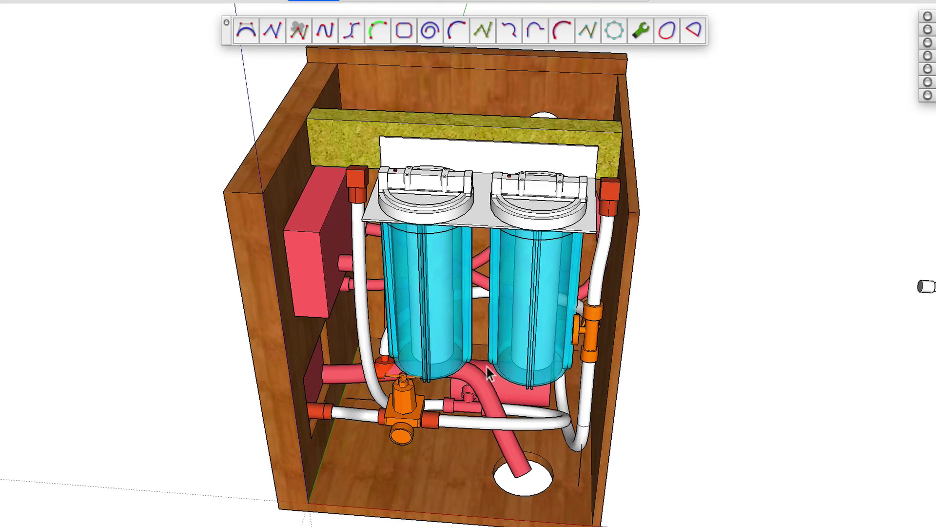
{"action": "scroll", "coordinate": [504, 390], "scroll_direction": "up", "scroll_amount": 4}
{"action": "scroll", "coordinate": [504, 387], "scroll_direction": "down", "scroll_amount": 3}
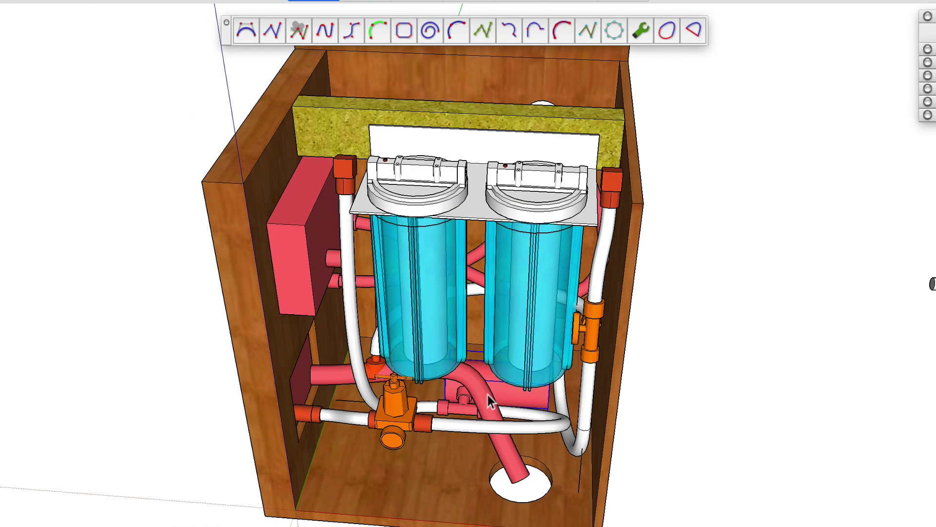
{"action": "scroll", "coordinate": [468, 370], "scroll_direction": "down", "scroll_amount": 4}
{"action": "scroll", "coordinate": [537, 278], "scroll_direction": "up", "scroll_amount": 4}
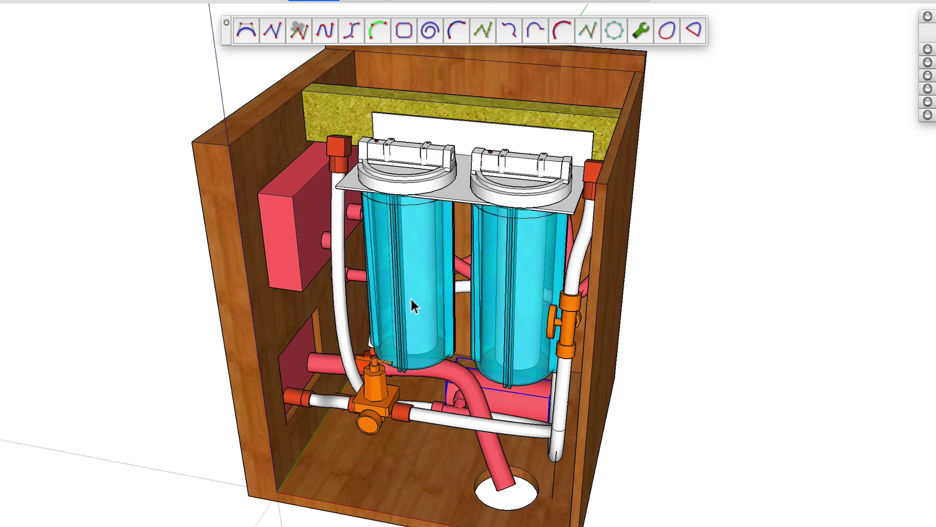
{"action": "scroll", "coordinate": [488, 358], "scroll_direction": "down", "scroll_amount": 3}
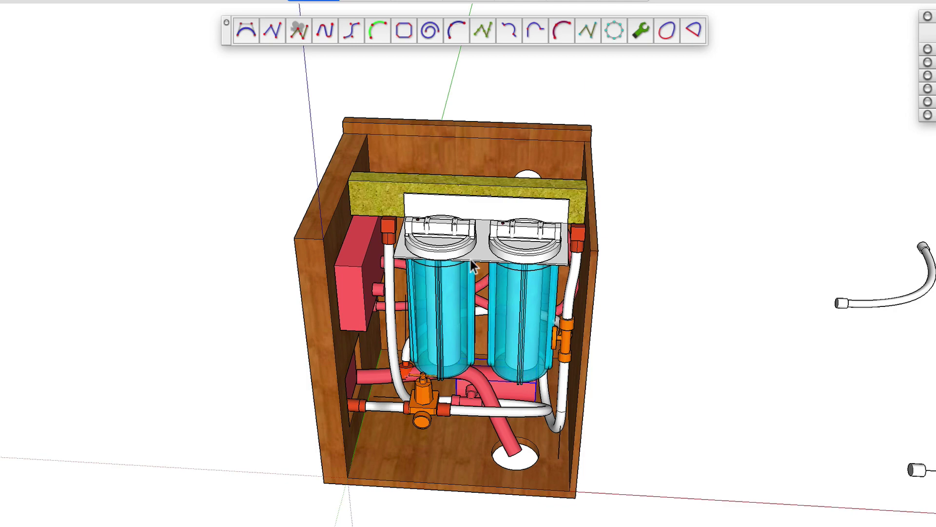
{"action": "mouse_move", "coordinate": [466, 256]}
{"action": "middle_mouse_down"}
{"action": "mouse_move", "coordinate": [480, 347]}
{"action": "mouse_move", "coordinate": [479, 283]}
{"action": "middle_mouse_up"}
{"action": "scroll", "coordinate": [487, 341], "scroll_direction": "up", "scroll_amount": 4}
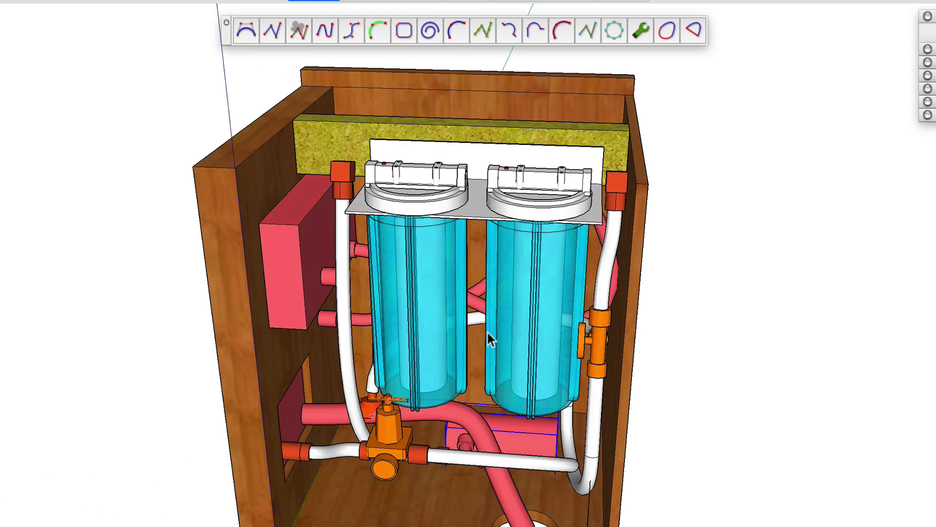
{"action": "scroll", "coordinate": [505, 403], "scroll_direction": "up", "scroll_amount": 8}
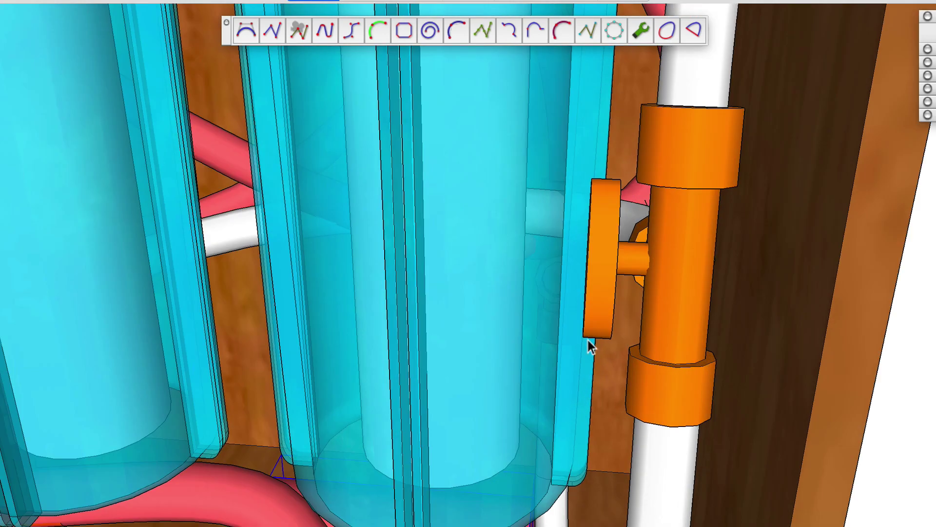
{"action": "scroll", "coordinate": [546, 352], "scroll_direction": "down", "scroll_amount": 5}
{"action": "middle_click_drag", "start_coordinate": [506, 366], "coordinate": [644, 349]}
{"action": "scroll", "coordinate": [727, 383], "scroll_direction": "up", "scroll_amount": 4}
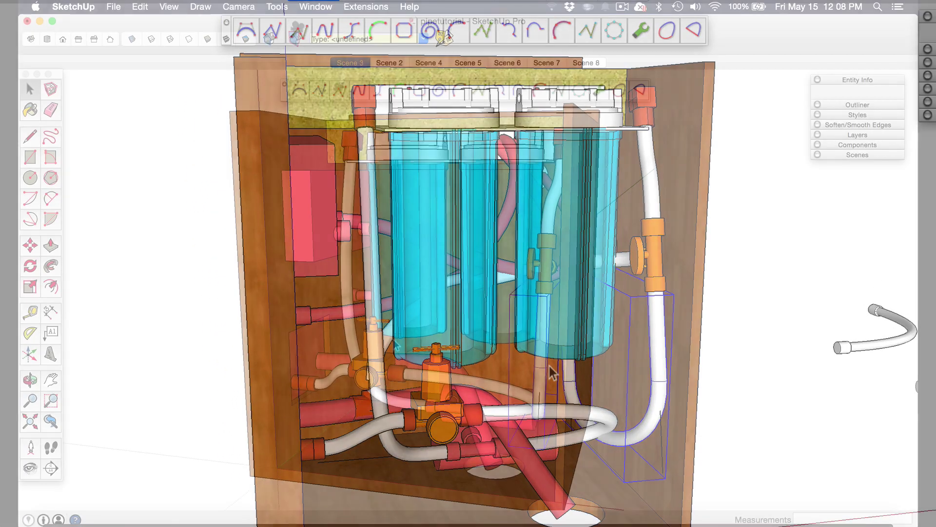
{"action": "middle_click_drag", "start_coordinate": [546, 364], "coordinate": [562, 340]}
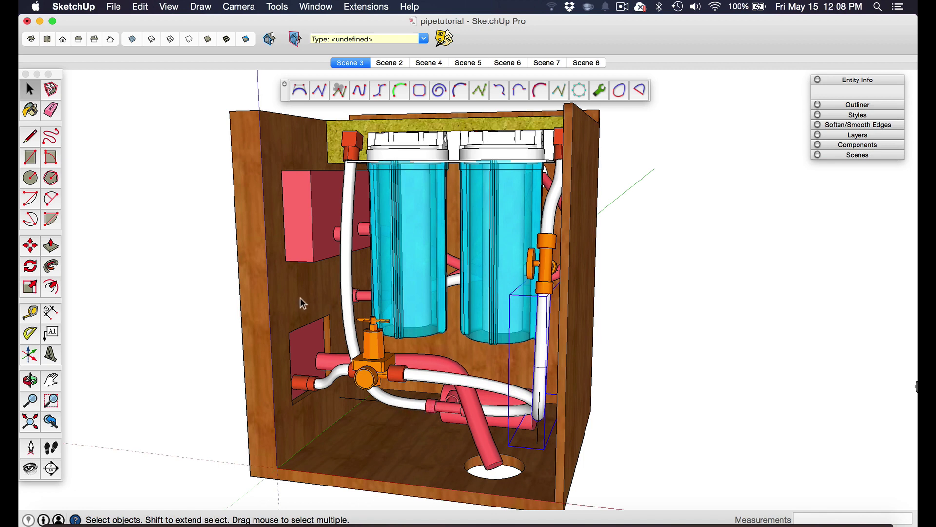
Switch to Scene 2 and inspect both end caps and the bare arc path between them
{"action": "left_click", "coordinate": [375, 63]}
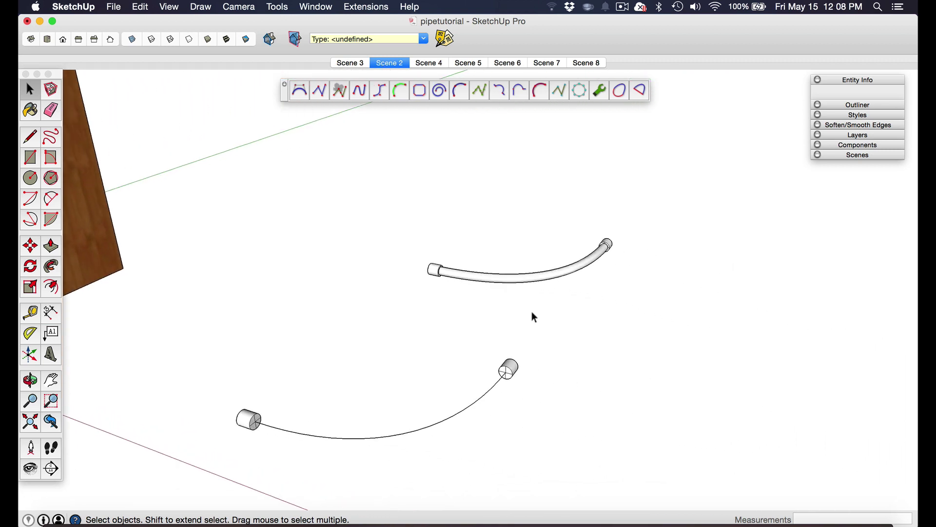
{"action": "left_click", "coordinate": [513, 371]}
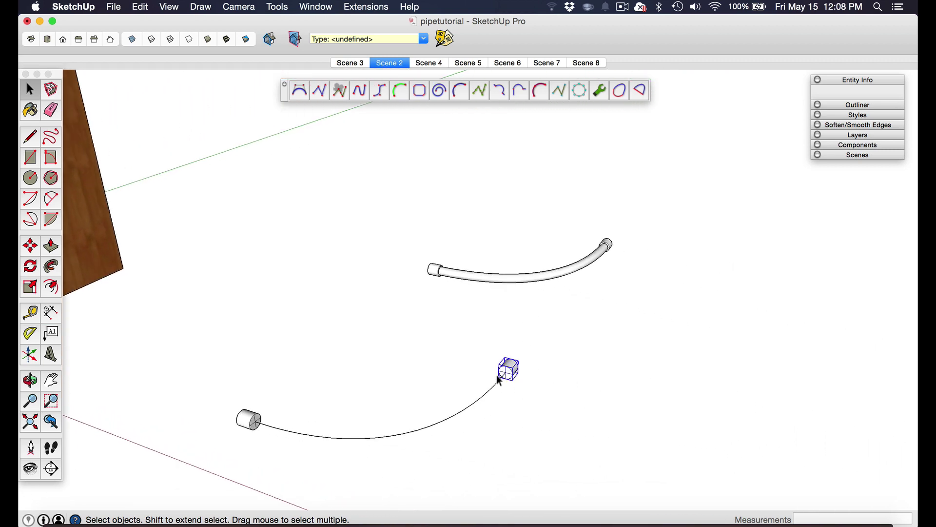
{"action": "left_click", "coordinate": [247, 421]}
{"action": "left_click", "coordinate": [510, 370]}
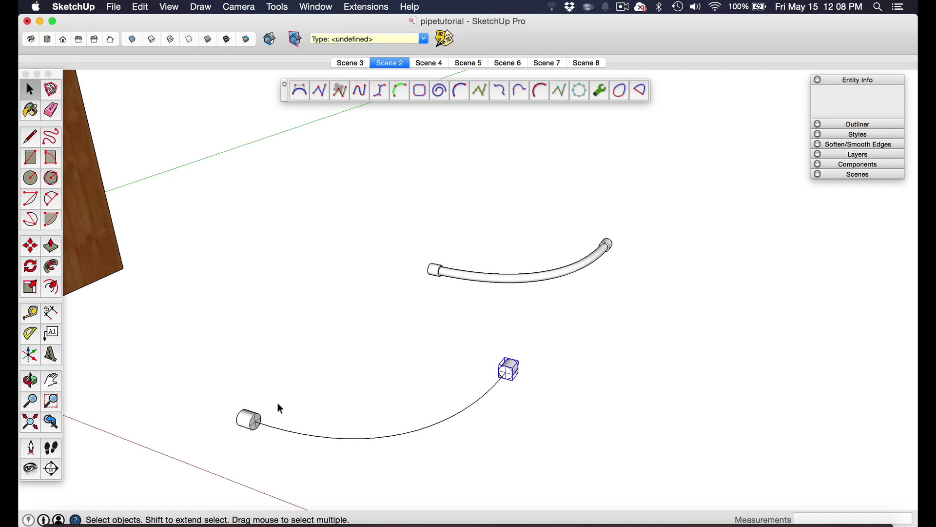
{"action": "left_click", "coordinate": [251, 421]}
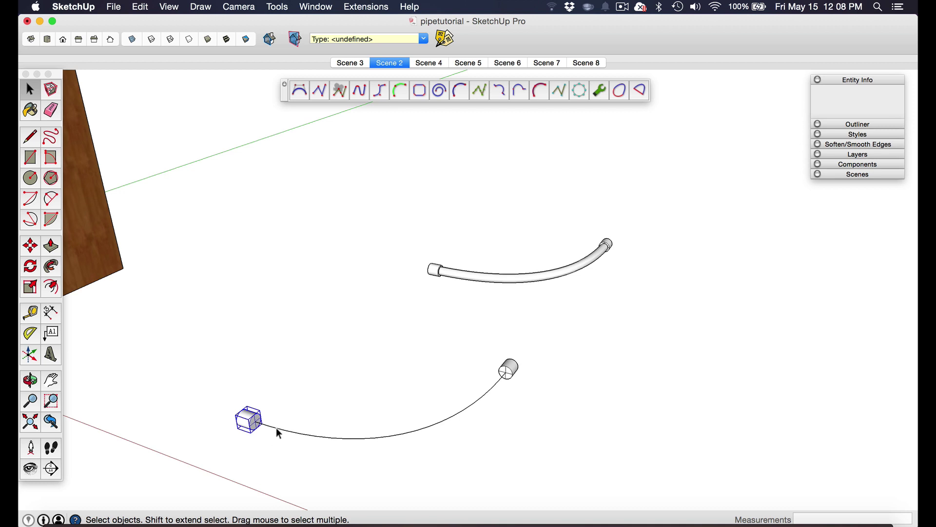
{"action": "left_click", "coordinate": [257, 427]}
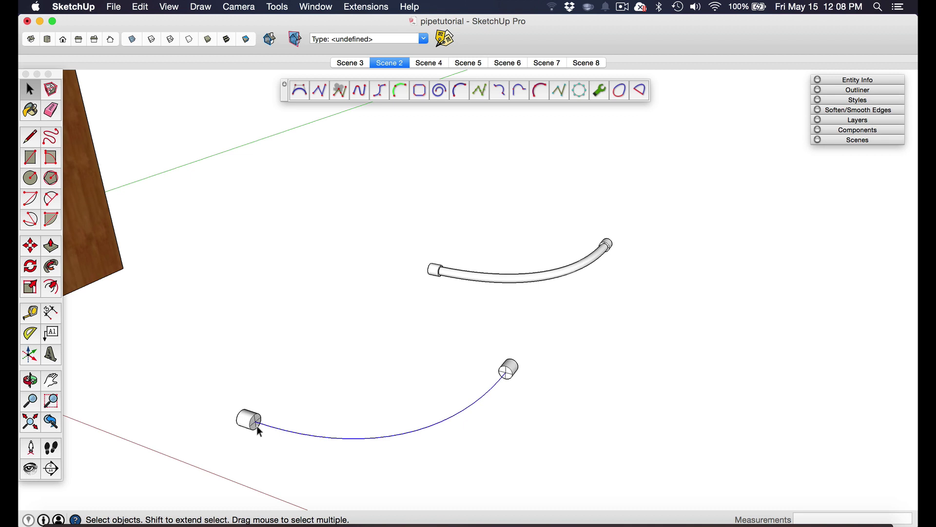
{"action": "middle_click_drag", "start_coordinate": [257, 432], "coordinate": [235, 429]}
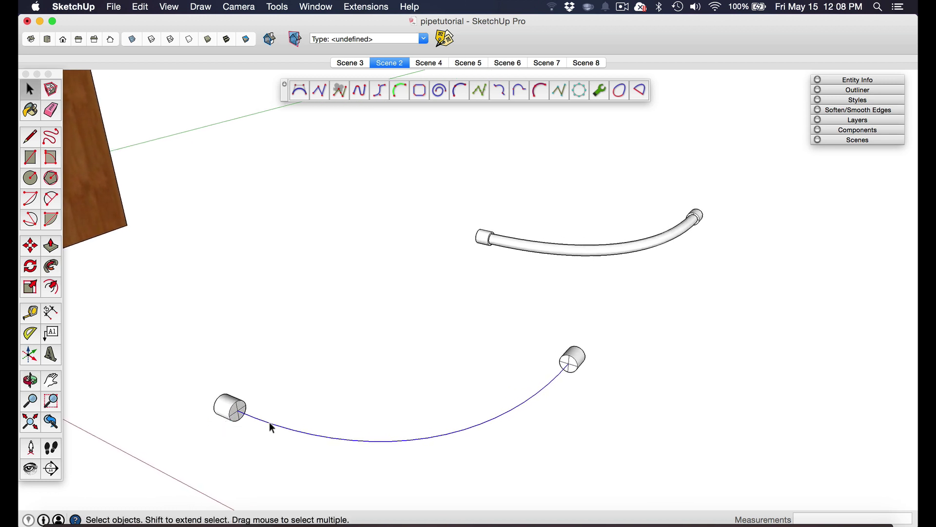
Draw a 3/8" radius circle on the left end cap's face
{"action": "key", "text": "c"}
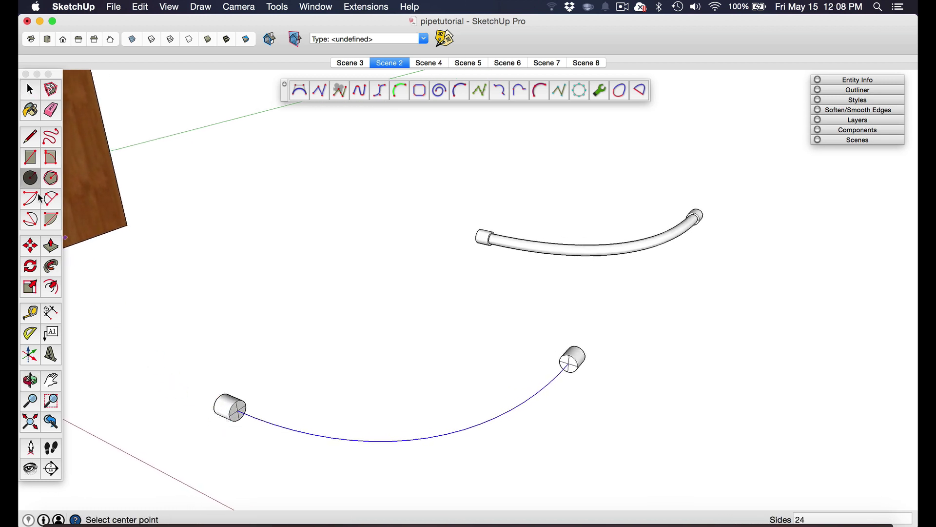
{"action": "scroll", "coordinate": [236, 420], "scroll_direction": "up", "scroll_amount": 6}
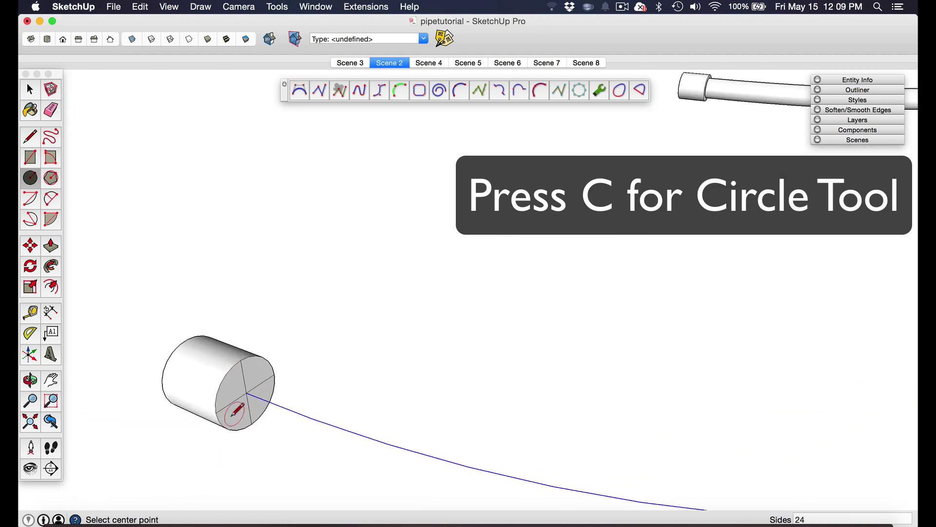
{"action": "left_click", "coordinate": [248, 394]}
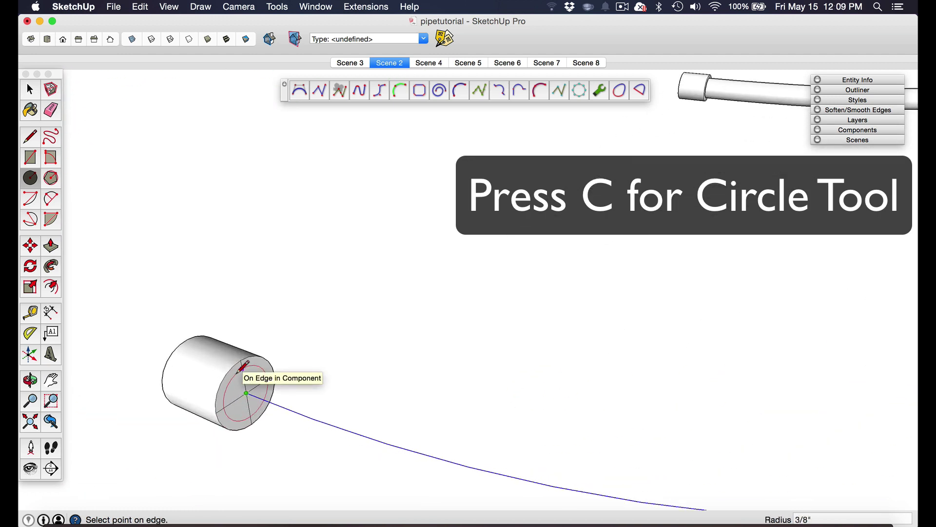
{"action": "left_click", "coordinate": [227, 380]}
{"action": "scroll", "coordinate": [229, 379], "scroll_direction": "down", "scroll_amount": 4}
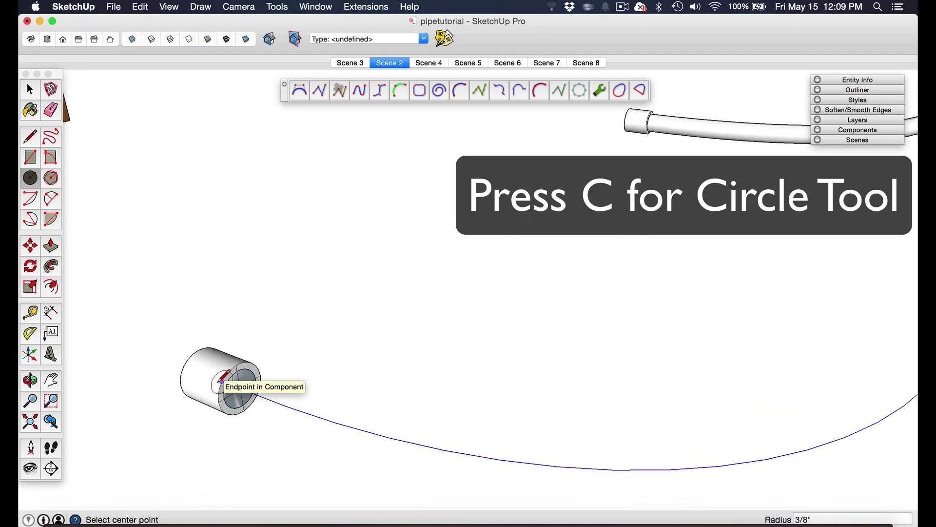
Sweep the circle along the arc with Follow Me to form the second pipe
{"action": "left_click", "coordinate": [51, 270]}
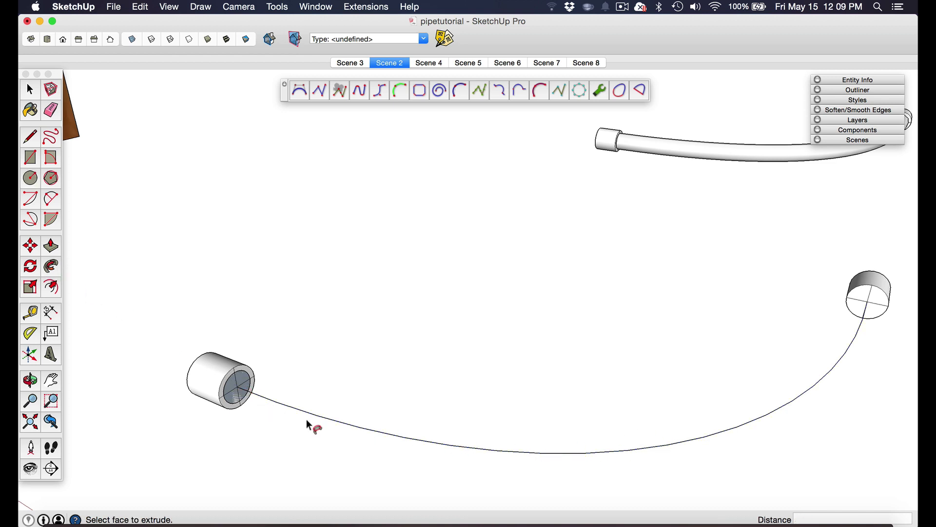
{"action": "left_click_drag", "start_coordinate": [230, 390], "coordinate": [251, 387]}
{"action": "middle_click_drag", "start_coordinate": [213, 388], "coordinate": [207, 391]}
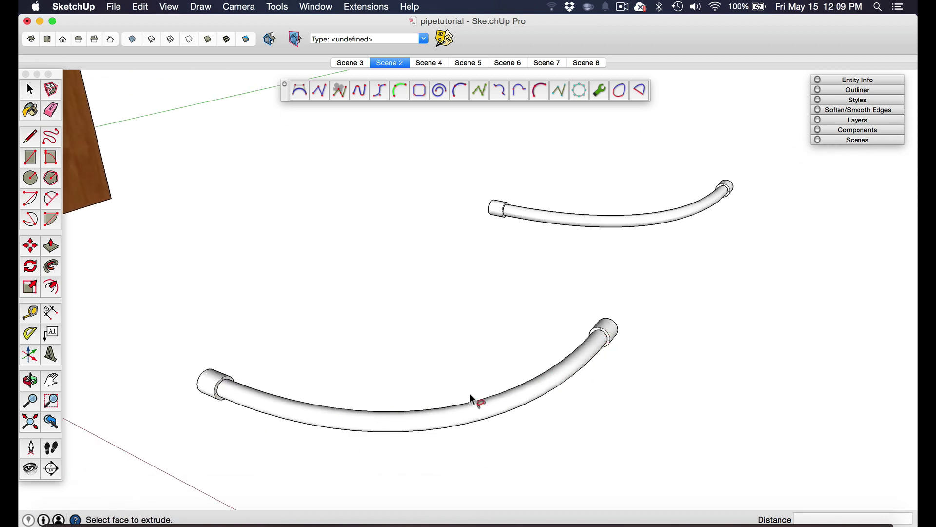
{"action": "mouse_move", "coordinate": [419, 414]}
{"action": "middle_mouse_down"}
{"action": "mouse_move", "coordinate": [395, 411]}
{"action": "mouse_move", "coordinate": [401, 416]}
{"action": "middle_mouse_up"}
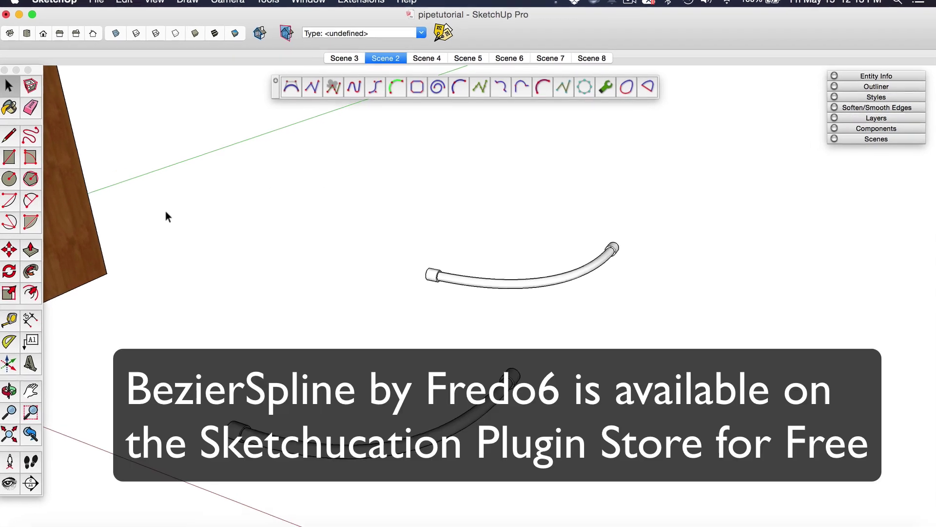
Draw a flat rectangular face on the ground beside the two hoses
{"action": "mouse_move", "coordinate": [166, 213]}
{"action": "middle_mouse_down"}
{"action": "mouse_move", "coordinate": [49, 261]}
{"action": "mouse_move", "coordinate": [223, 359]}
{"action": "middle_mouse_up"}
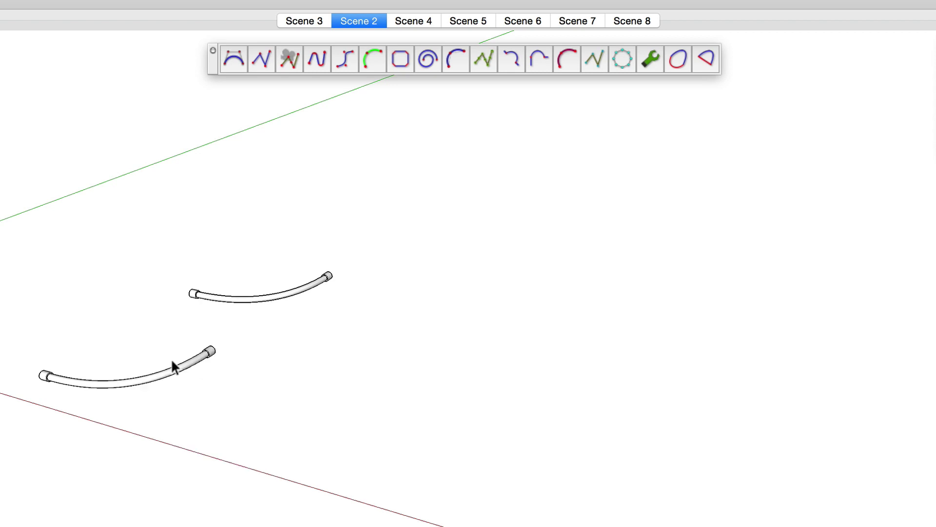
{"action": "key", "text": "r"}
{"action": "left_click", "coordinate": [267, 445]}
{"action": "left_click", "coordinate": [698, 357]}
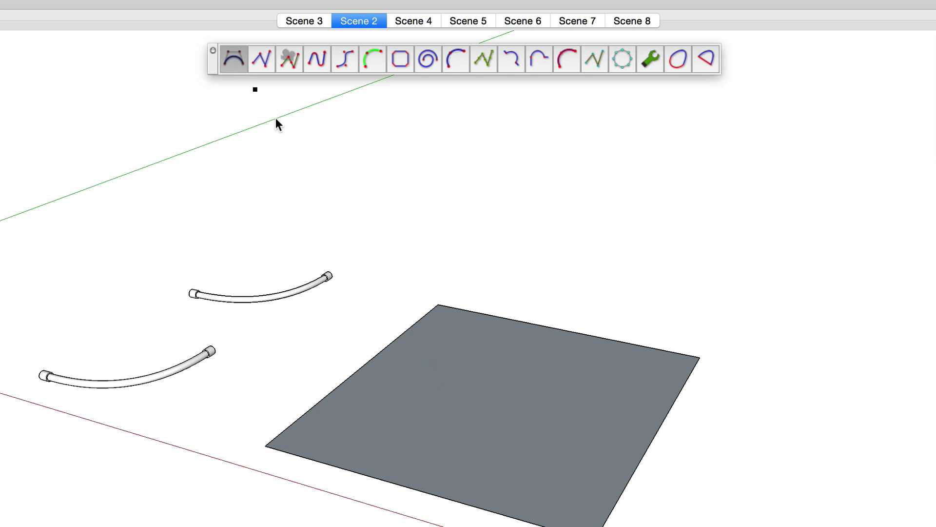
Draw an S-shaped Bezier curve across the face using start, end and control points
{"action": "left_click", "coordinate": [326, 441]}
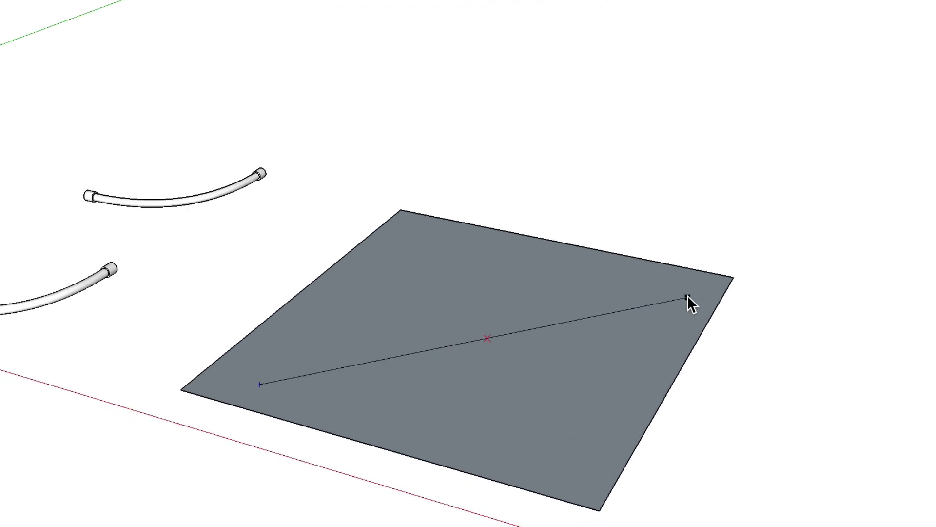
{"action": "left_click", "coordinate": [706, 235]}
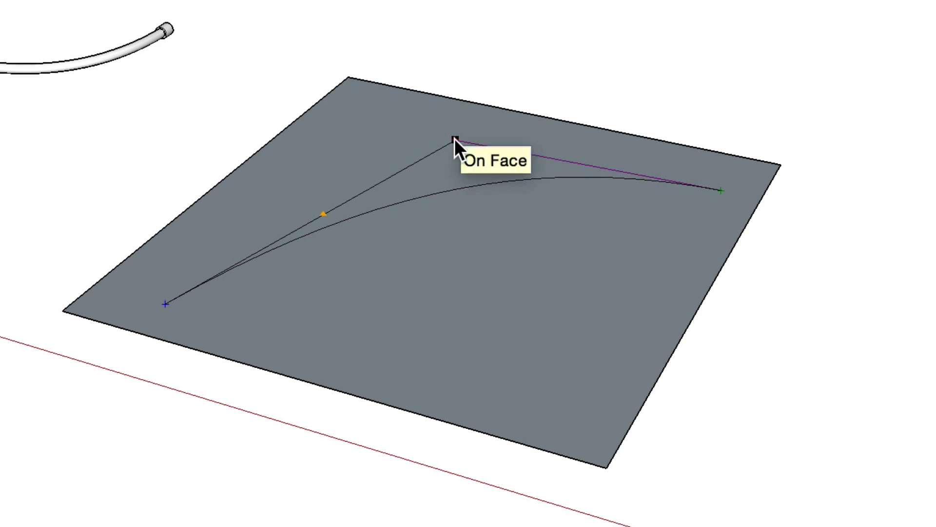
{"action": "left_click", "coordinate": [311, 197]}
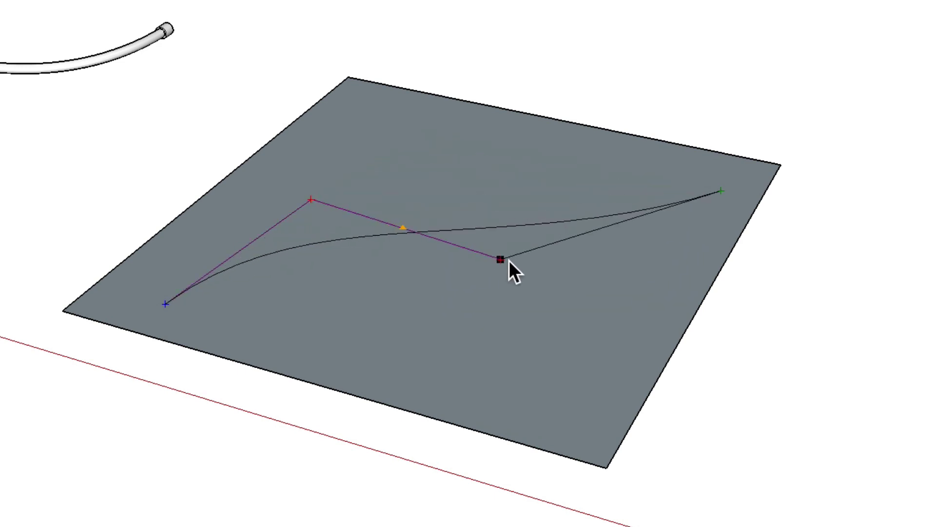
{"action": "left_click", "coordinate": [613, 336]}
Finalize the S-shaped Bezier as a plain curve on the square face and view it from low
{"action": "middle_click_drag", "start_coordinate": [554, 309], "coordinate": [132, 418]}
{"action": "scroll", "coordinate": [157, 360], "scroll_direction": "up", "scroll_amount": 2}
{"action": "scroll", "coordinate": [115, 243], "scroll_direction": "down", "scroll_amount": 2}
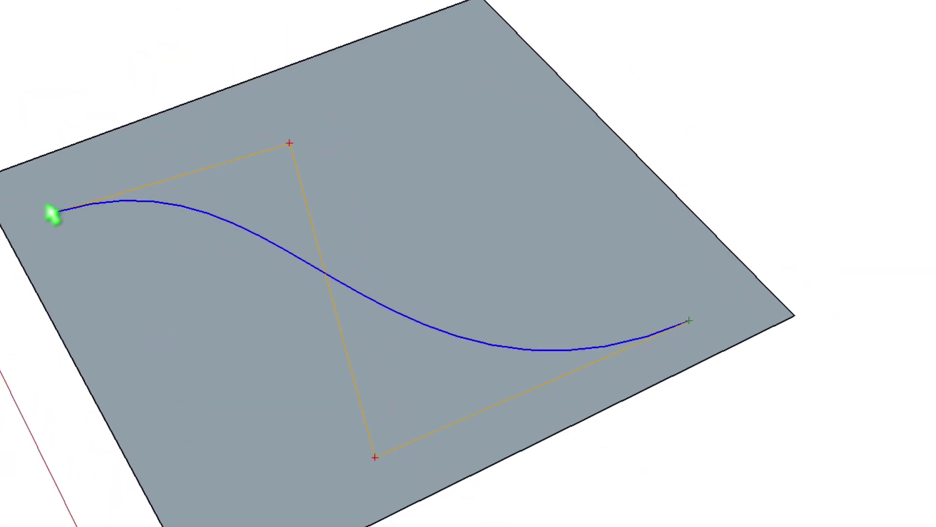
{"action": "scroll", "coordinate": [57, 215], "scroll_direction": "down", "scroll_amount": 5}
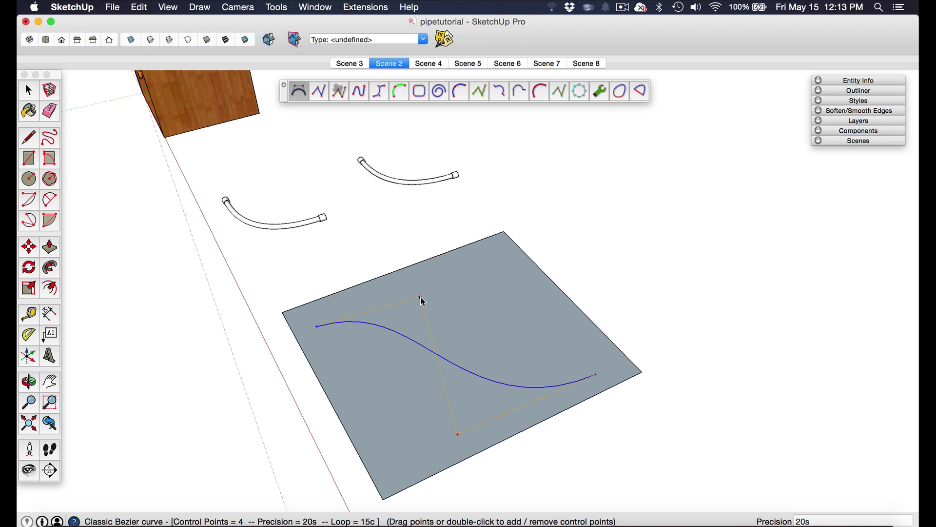
{"action": "scroll", "coordinate": [471, 410], "scroll_direction": "up", "scroll_amount": 2}
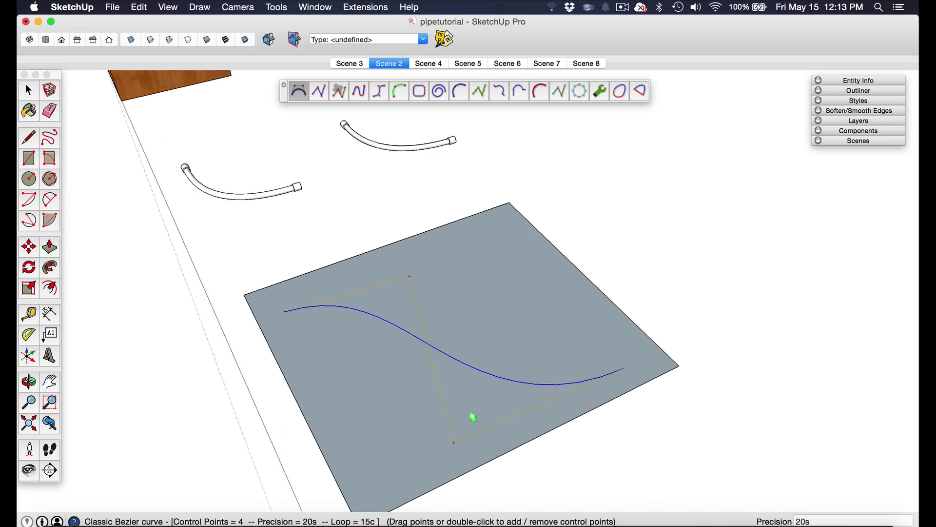
{"action": "scroll", "coordinate": [470, 417], "scroll_direction": "up", "scroll_amount": 1}
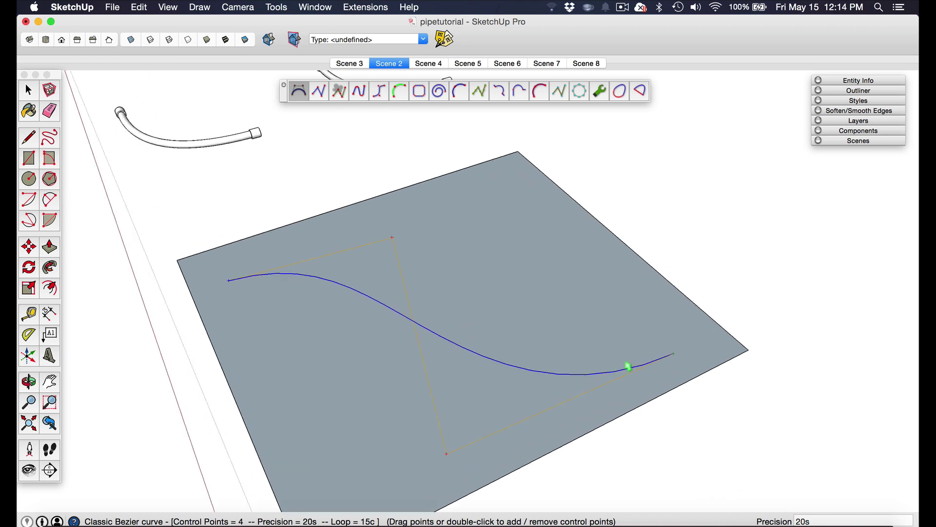
{"action": "scroll", "coordinate": [290, 316], "scroll_direction": "down", "scroll_amount": 2}
{"action": "scroll", "coordinate": [317, 326], "scroll_direction": "down", "scroll_amount": 1}
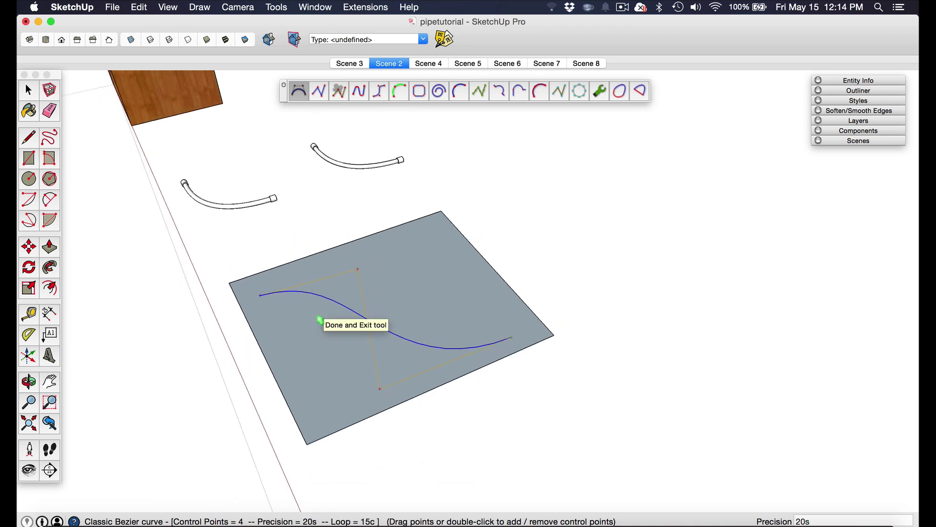
{"action": "left_click", "coordinate": [344, 333]}
{"action": "middle_click_drag", "start_coordinate": [344, 332], "coordinate": [391, 309]}
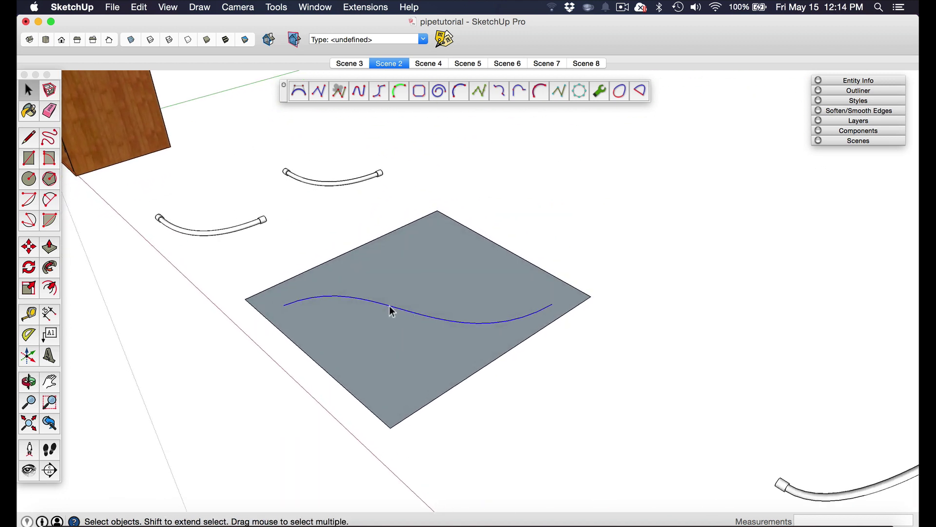
Go to Scene 4 and delete the grey square face under the S-shaped curve
{"action": "left_click", "coordinate": [437, 65]}
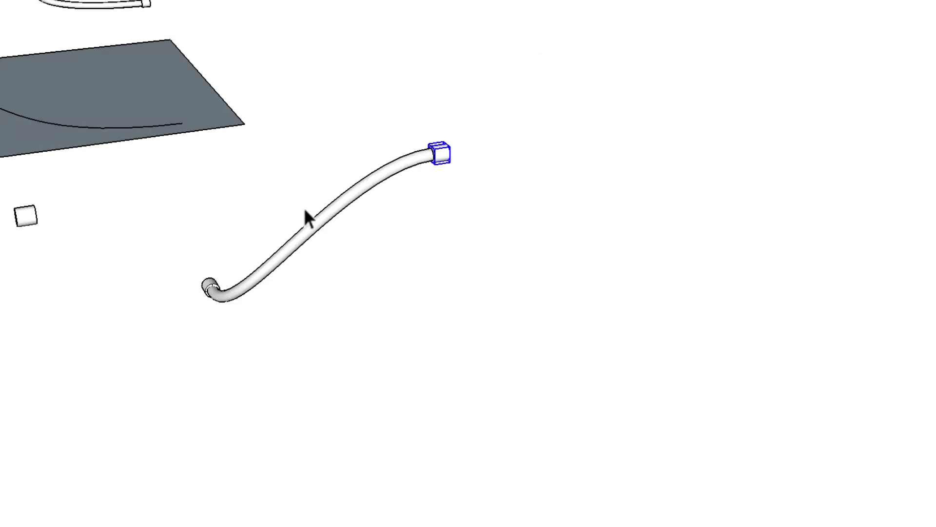
{"action": "middle_click_drag", "start_coordinate": [305, 211], "coordinate": [276, 128]}
{"action": "left_click", "coordinate": [213, 108]}
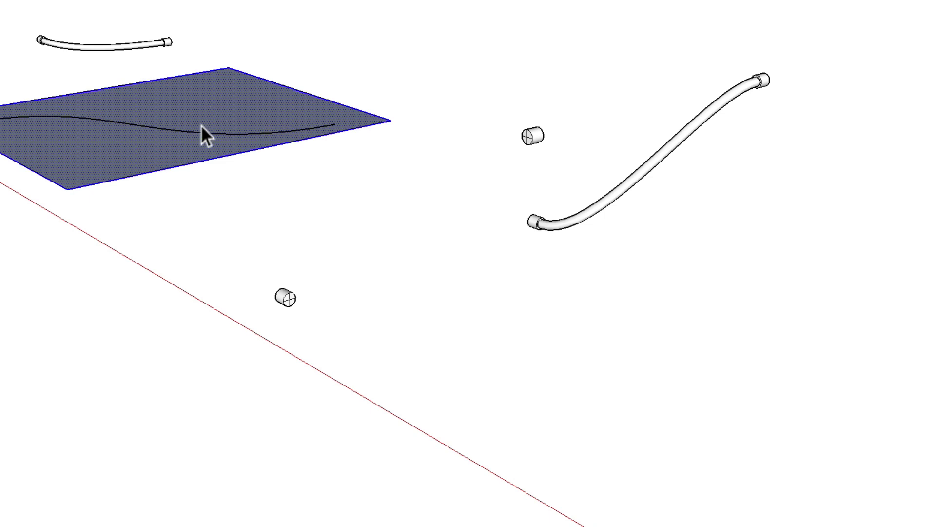
{"action": "key", "text": "Delete"}
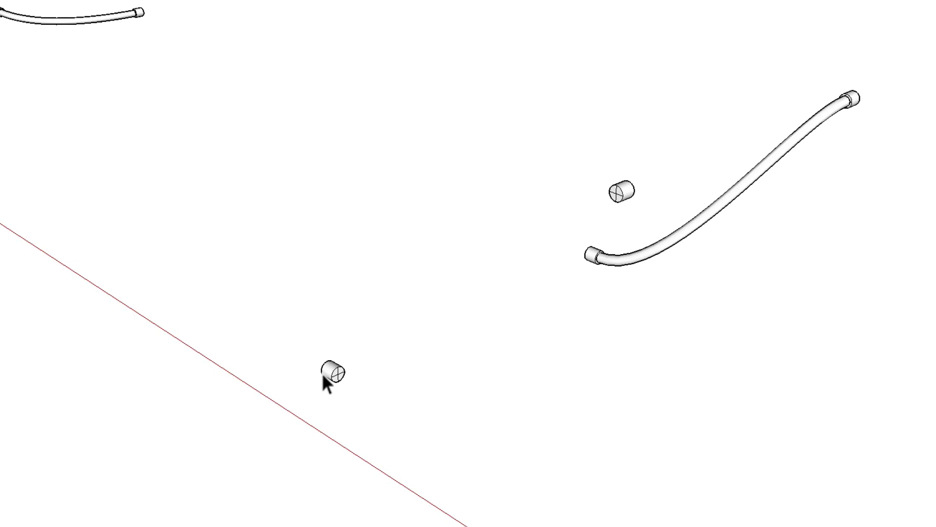
Inside the end cap component, add a tape-measure guide 6 inches out along the red axis
{"action": "double_click", "coordinate": [330, 367]}
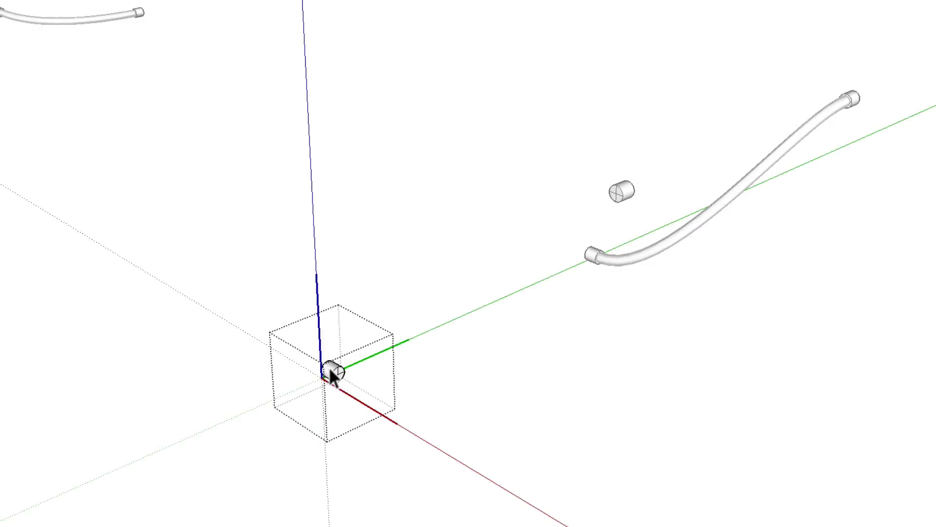
{"action": "scroll", "coordinate": [331, 373], "scroll_direction": "up", "scroll_amount": 3}
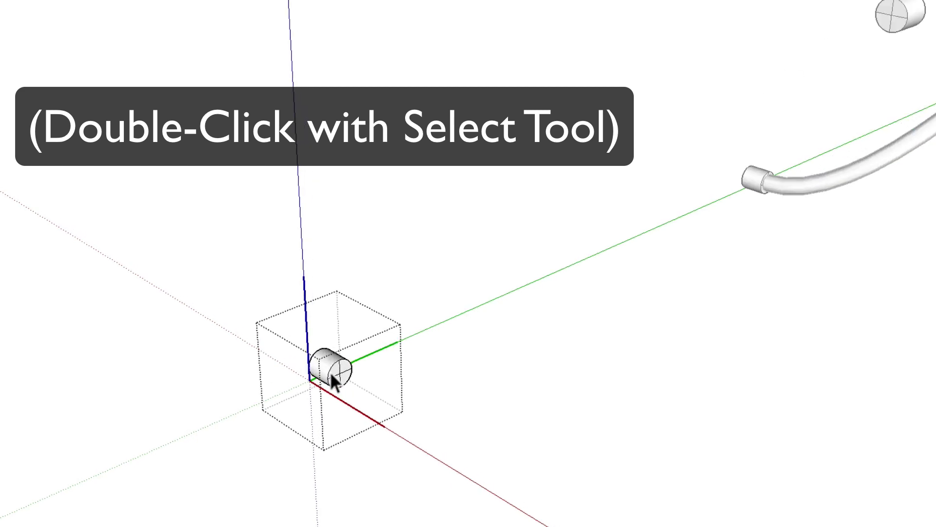
{"action": "scroll", "coordinate": [299, 364], "scroll_direction": "down", "scroll_amount": 1}
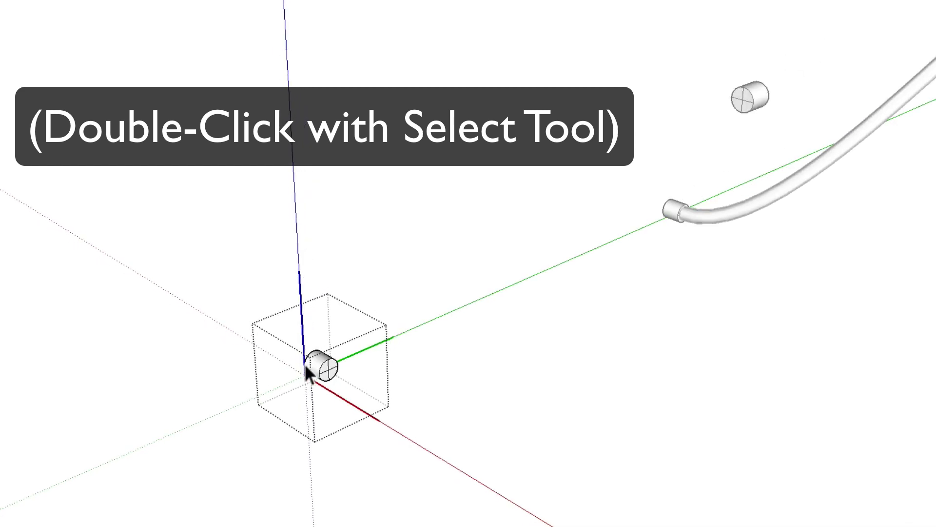
{"action": "key", "text": "l"}
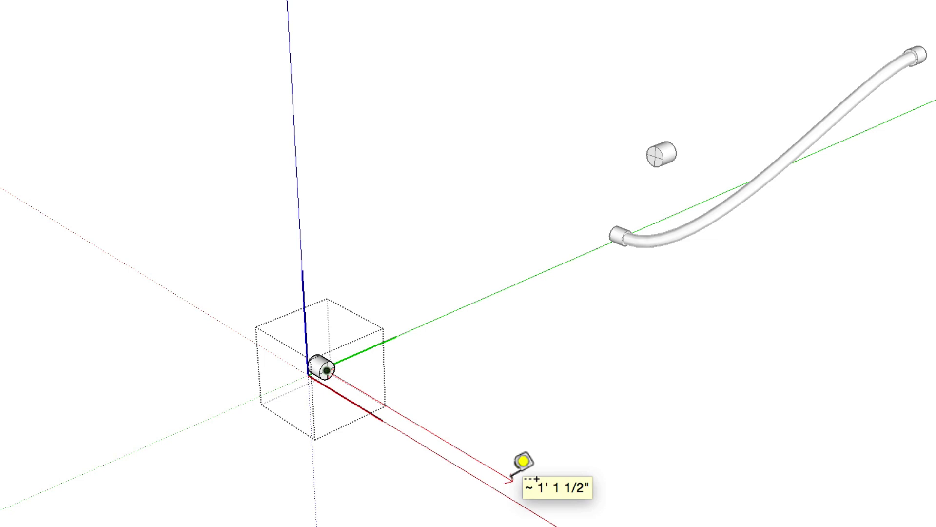
{"action": "type", "text": "6"}
{"action": "key", "text": "Return"}
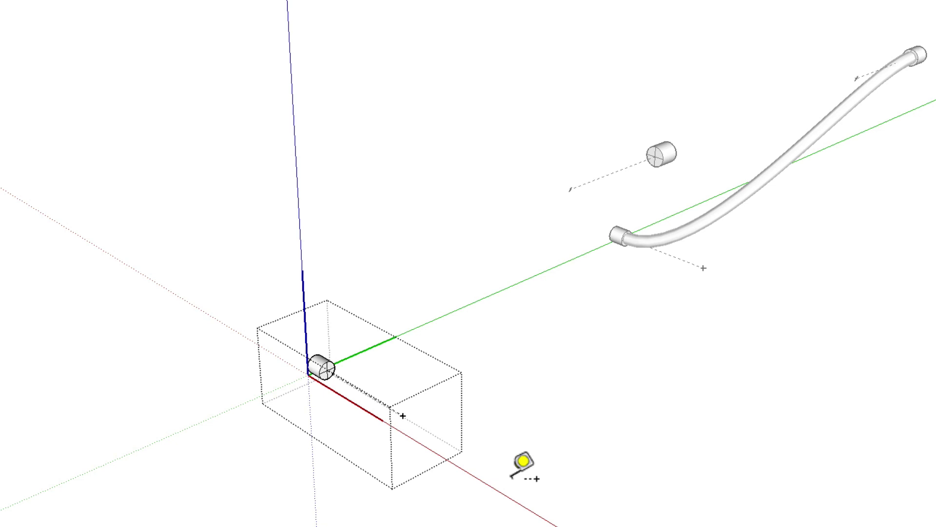
{"action": "key", "text": "space"}
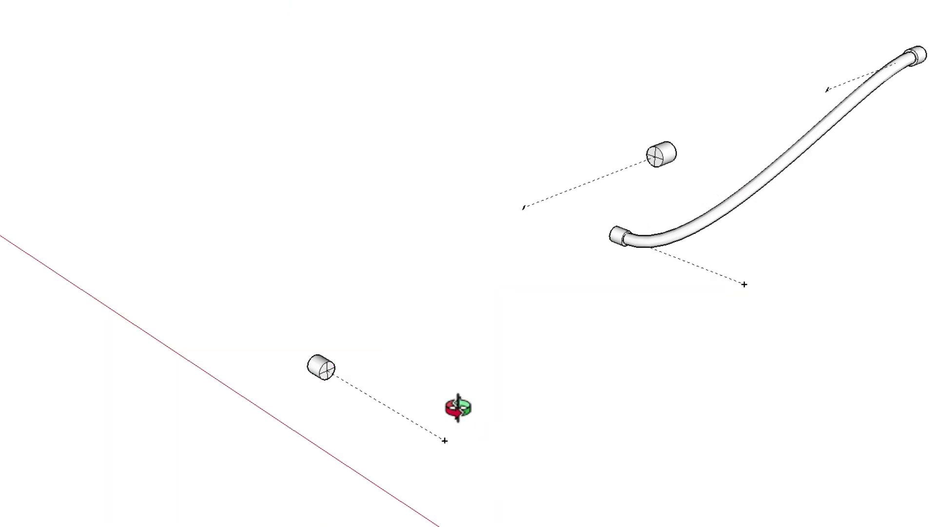
{"action": "middle_click_drag", "start_coordinate": [458, 408], "coordinate": [422, 392]}
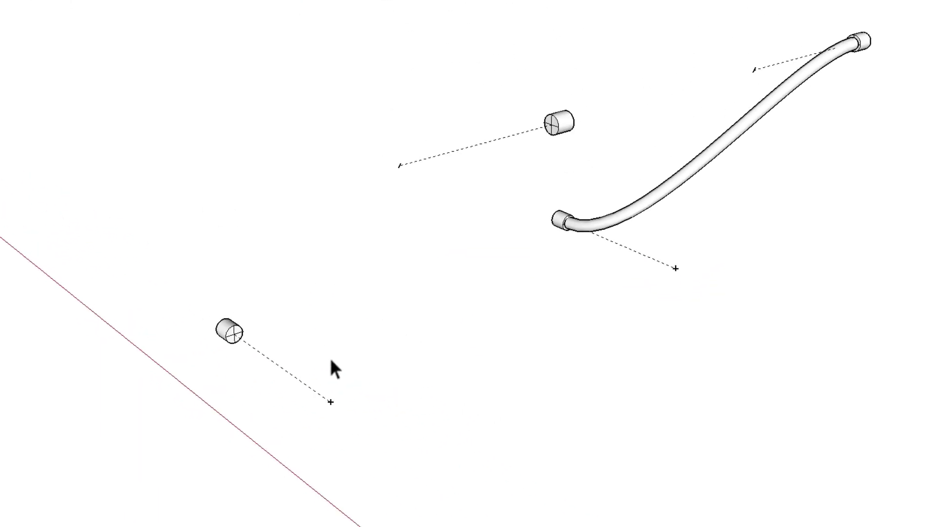
Select the small square face inside the lower-left cap, dismissing the make-component option
{"action": "left_click", "coordinate": [553, 112]}
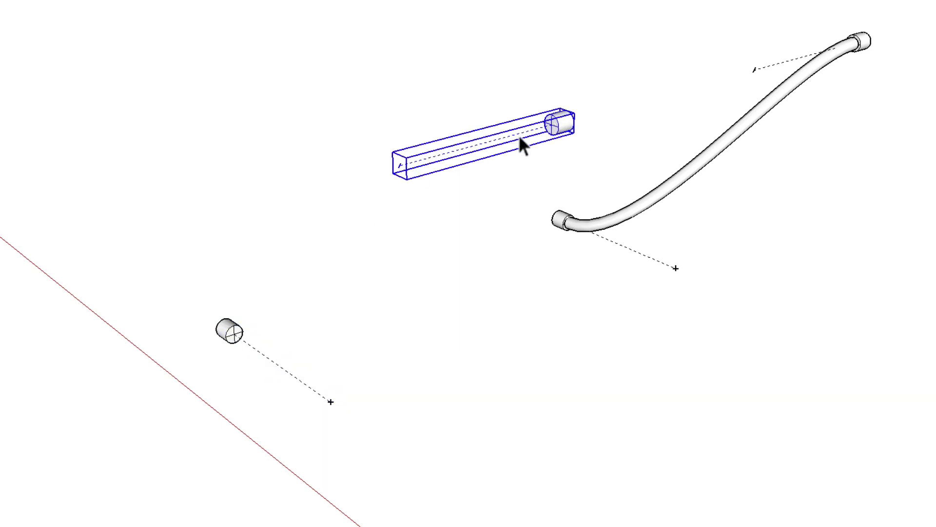
{"action": "double_click", "coordinate": [227, 327]}
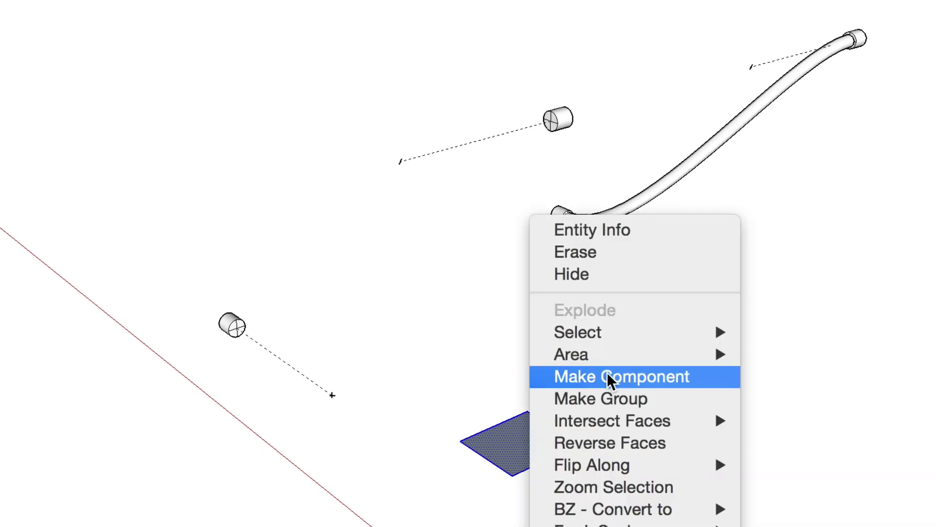
{"action": "left_click", "coordinate": [509, 442]}
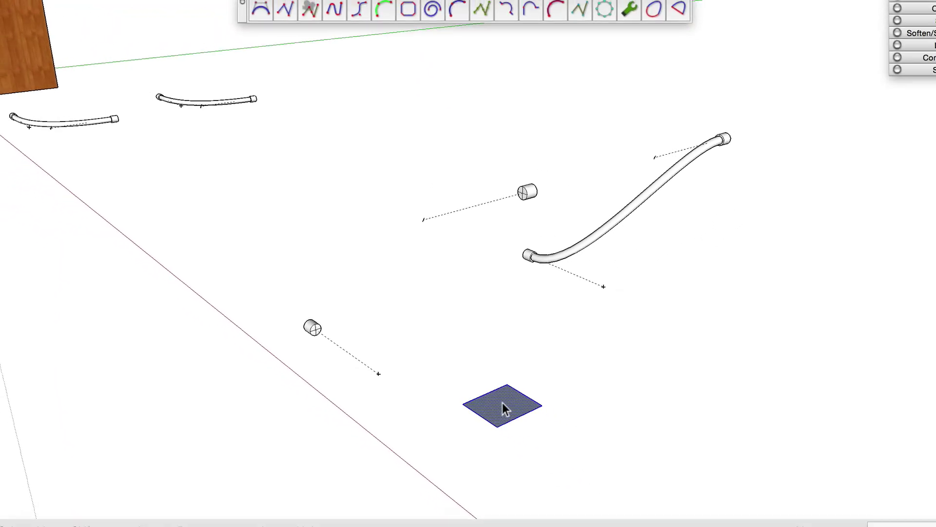
Delete the small face, then draw a Bezier from lower to upper cap centre through both guide points
{"action": "key", "text": "Delete"}
{"action": "middle_click_drag", "start_coordinate": [328, 273], "coordinate": [349, 338]}
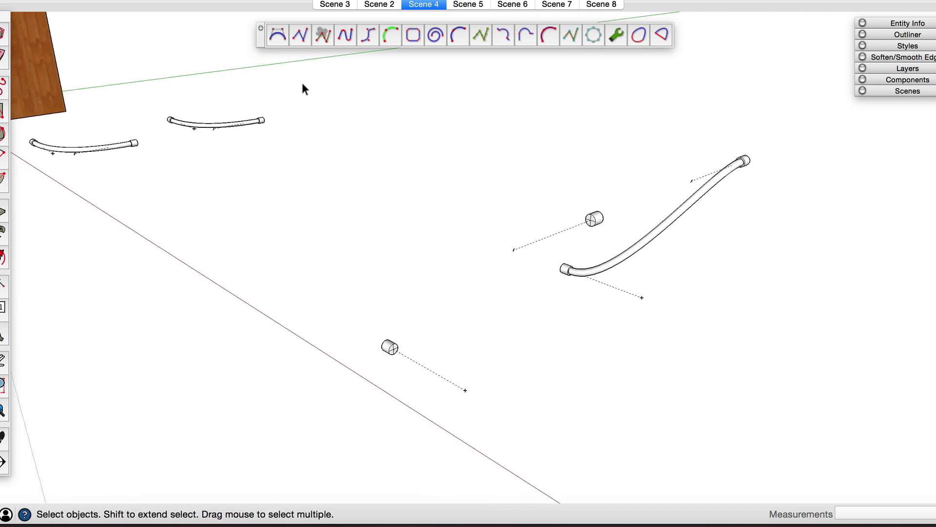
{"action": "left_click", "coordinate": [278, 35]}
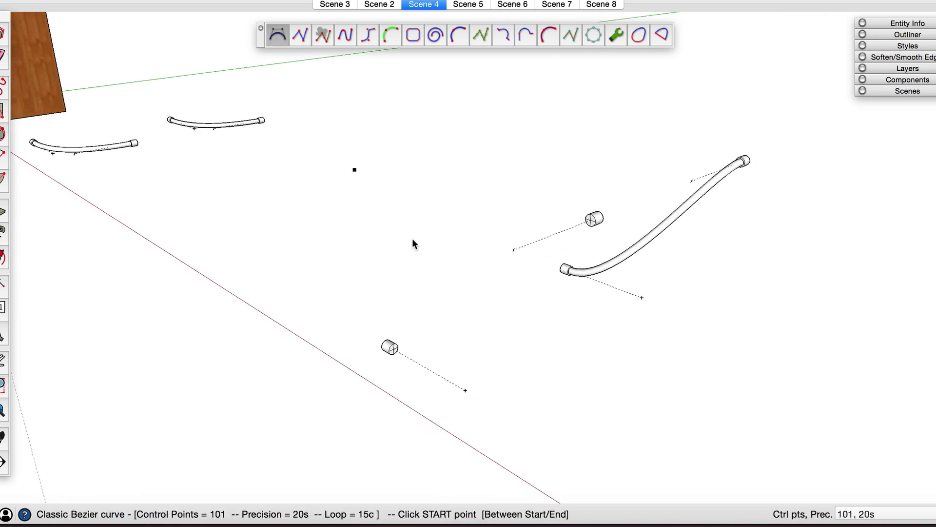
{"action": "scroll", "coordinate": [393, 349], "scroll_direction": "up", "scroll_amount": 5}
{"action": "left_click", "coordinate": [393, 349]}
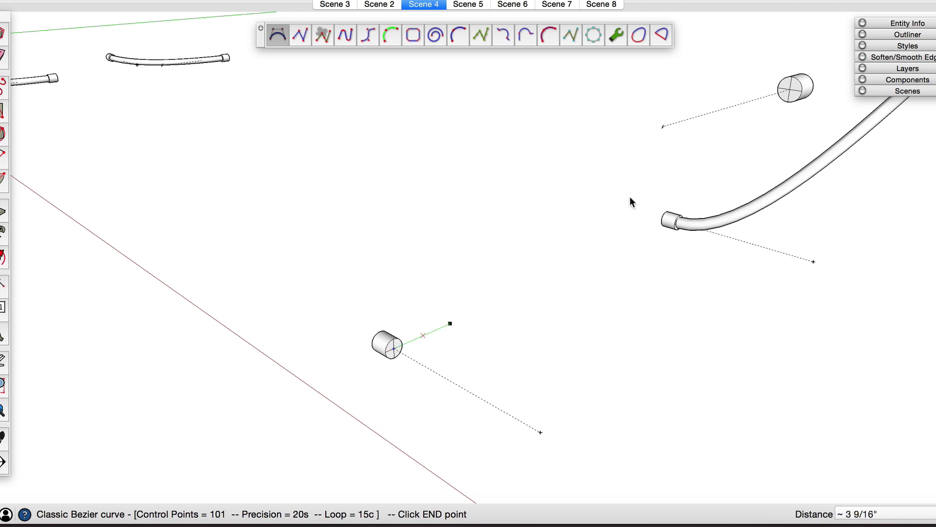
{"action": "left_click", "coordinate": [790, 91]}
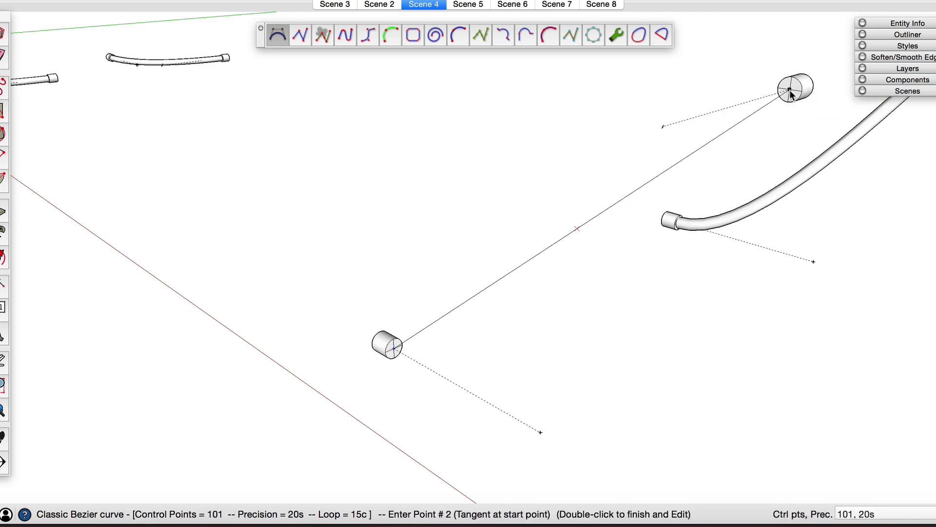
{"action": "scroll", "coordinate": [390, 344], "scroll_direction": "down", "scroll_amount": 2}
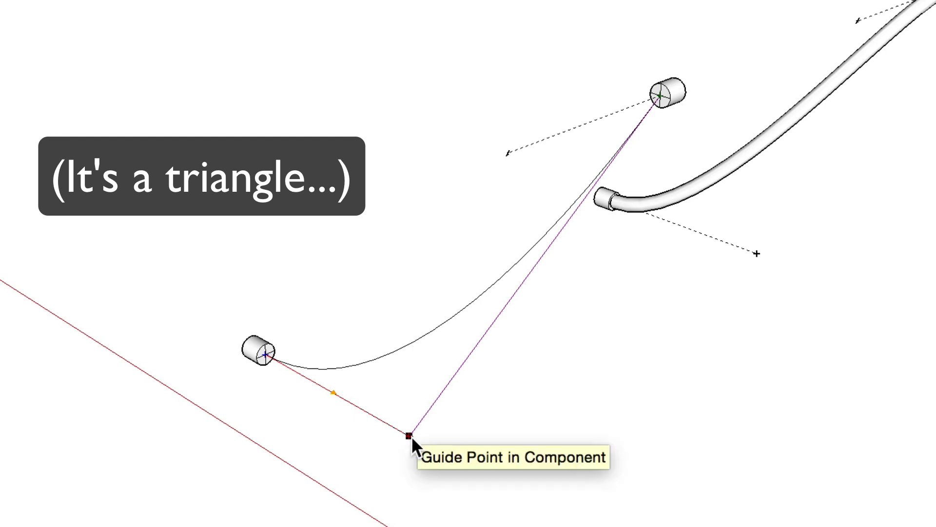
{"action": "left_click", "coordinate": [410, 436]}
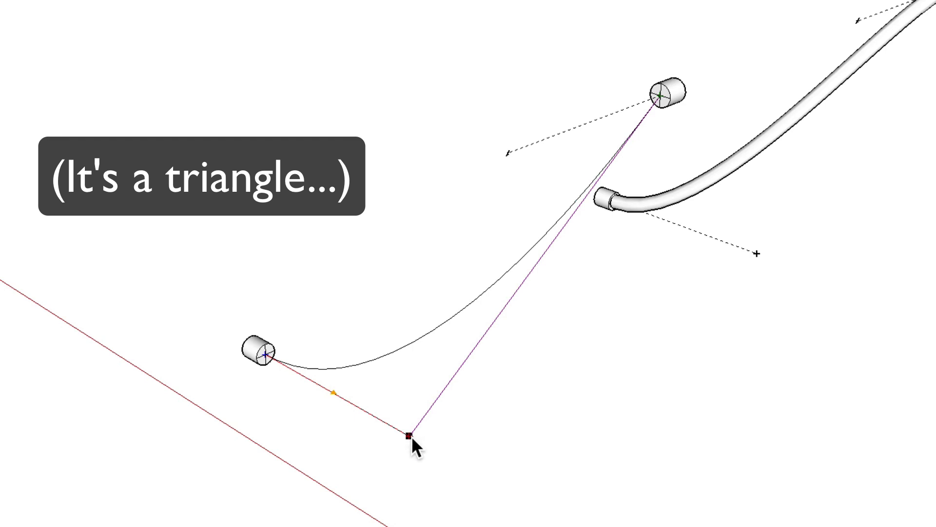
{"action": "left_click", "coordinate": [507, 152]}
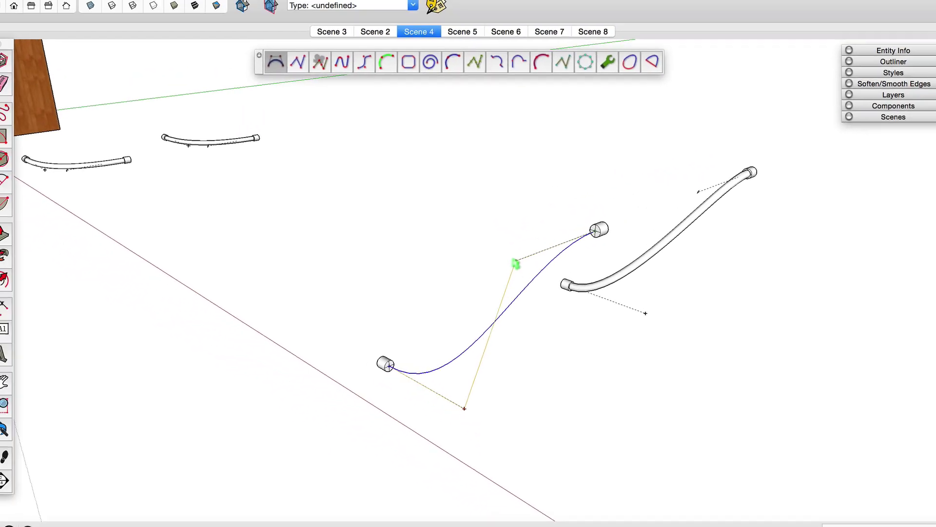
Orbit around the caps to inspect the new S-shaped curve from a level angle
{"action": "mouse_move", "coordinate": [552, 312]}
{"action": "middle_mouse_down"}
{"action": "mouse_move", "coordinate": [502, 282]}
{"action": "mouse_move", "coordinate": [417, 261]}
{"action": "mouse_move", "coordinate": [420, 277]}
{"action": "middle_mouse_up"}
{"action": "key", "text": "space"}
{"action": "middle_click_drag", "start_coordinate": [372, 220], "coordinate": [374, 253]}
{"action": "middle_click_drag", "start_coordinate": [499, 306], "coordinate": [472, 356]}
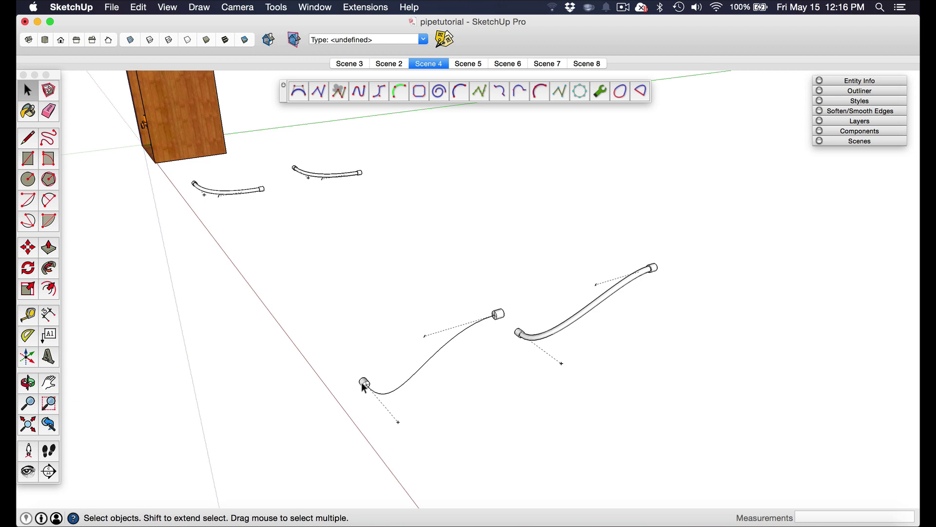
Draw a circle profile on the lower cap's end face
{"action": "scroll", "coordinate": [361, 388], "scroll_direction": "up", "scroll_amount": 10}
{"action": "key", "text": "c"}
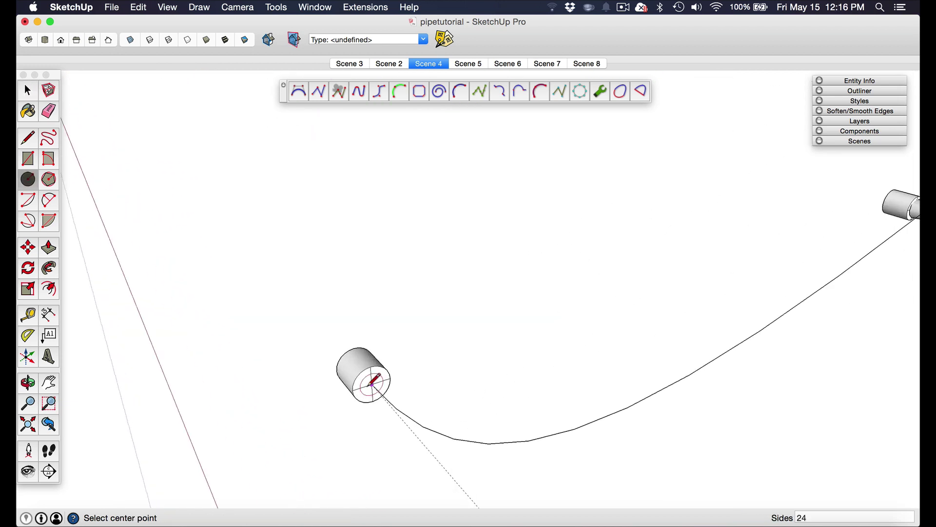
{"action": "left_click", "coordinate": [371, 384]}
{"action": "left_click", "coordinate": [376, 379]}
{"action": "key", "text": "space"}
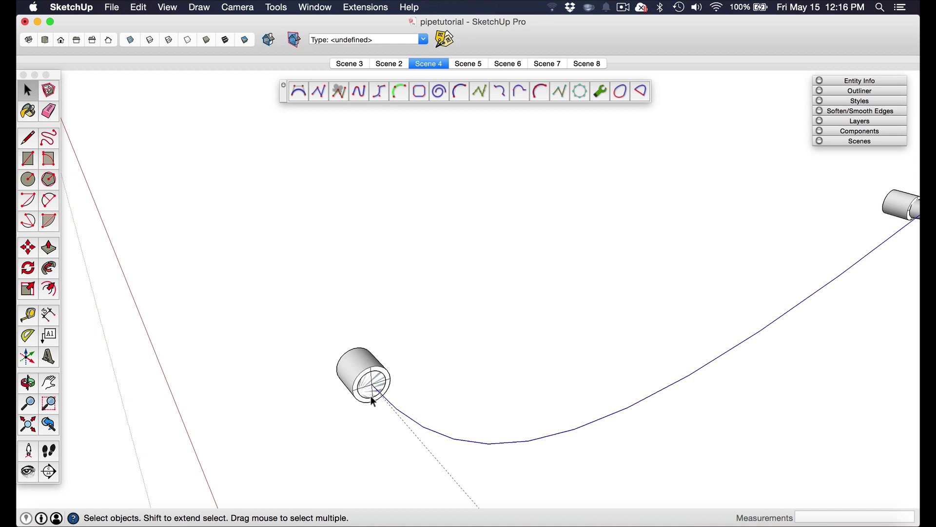
Sweep the end circle along the S-curve with Follow Me to form a solid pipe
{"action": "left_click", "coordinate": [52, 271]}
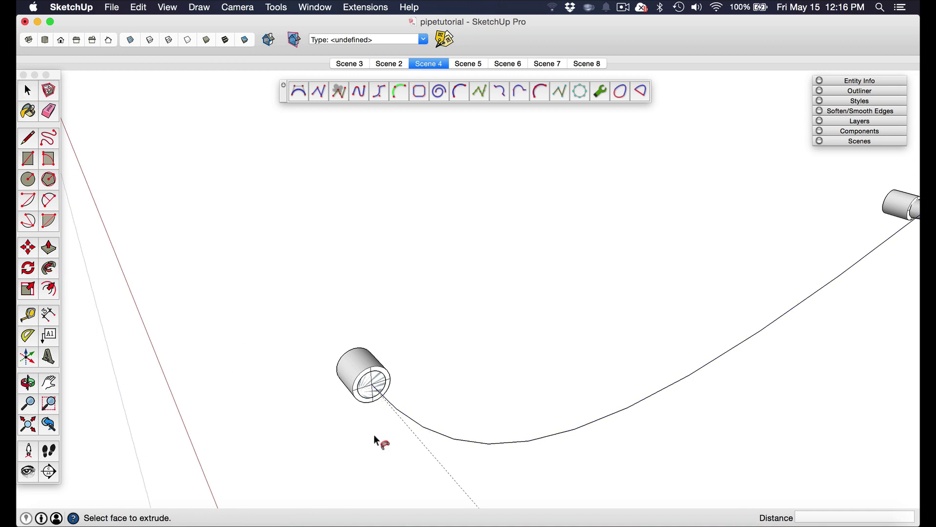
{"action": "left_click", "coordinate": [366, 387]}
{"action": "scroll", "coordinate": [366, 387], "scroll_direction": "down", "scroll_amount": 10}
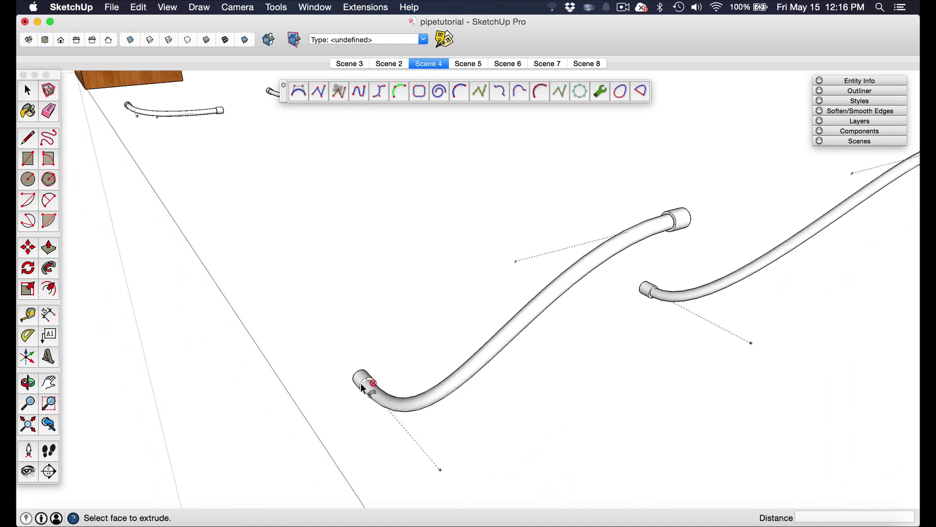
{"action": "middle_click_drag", "start_coordinate": [419, 373], "coordinate": [464, 295]}
In Scene 5, draw a Classic Bezier curve from the lower fitting to the upper fitting
{"action": "left_click", "coordinate": [469, 64]}
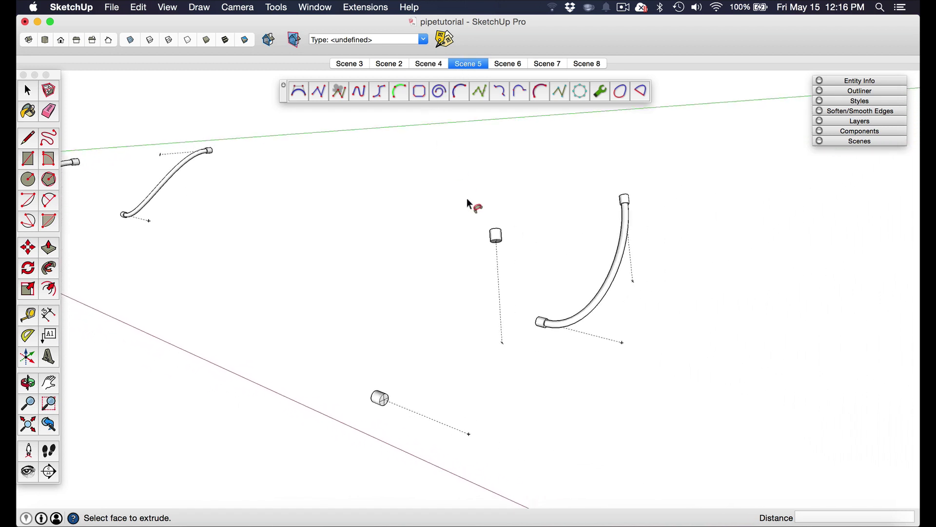
{"action": "middle_click_drag", "start_coordinate": [498, 232], "coordinate": [449, 262]}
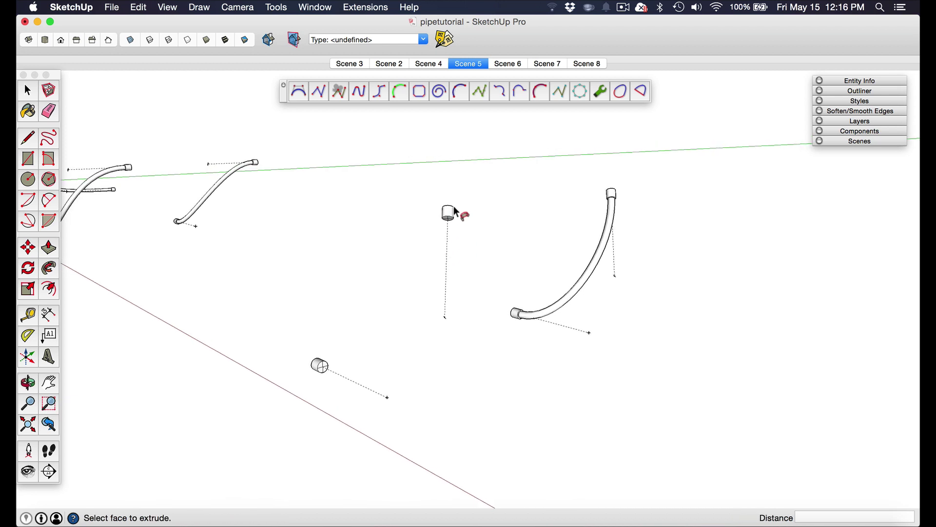
{"action": "left_click", "coordinate": [299, 91]}
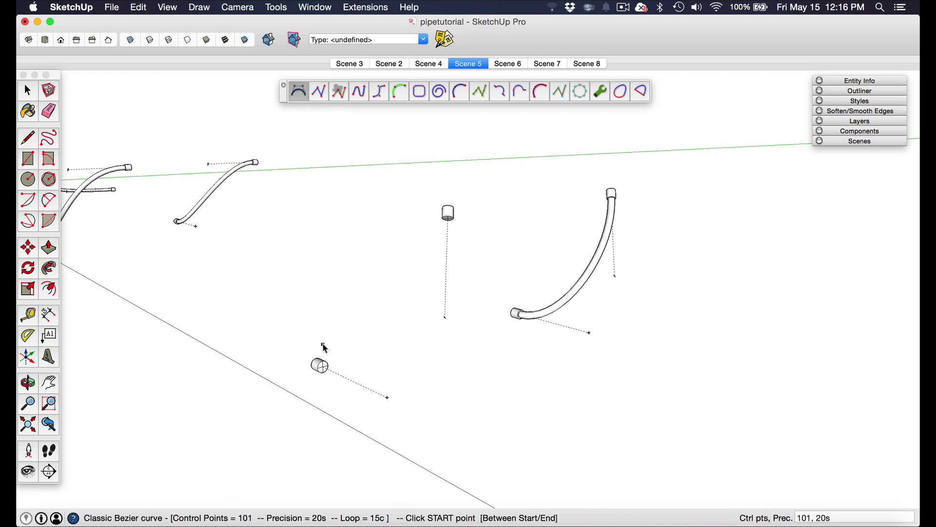
{"action": "left_click", "coordinate": [324, 368]}
{"action": "scroll", "coordinate": [452, 225], "scroll_direction": "up", "scroll_amount": 1}
{"action": "scroll", "coordinate": [451, 217], "scroll_direction": "up", "scroll_amount": 2}
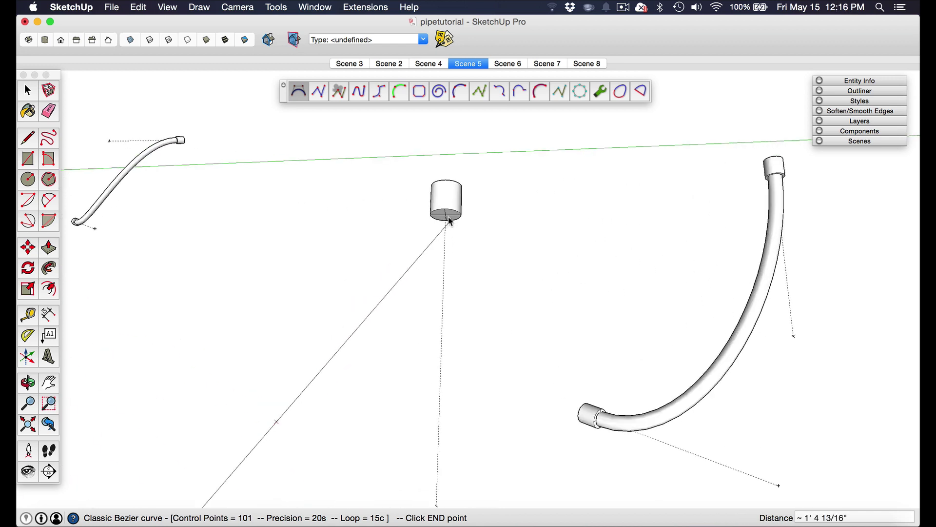
{"action": "left_click", "coordinate": [449, 210]}
{"action": "scroll", "coordinate": [450, 210], "scroll_direction": "down", "scroll_amount": 3}
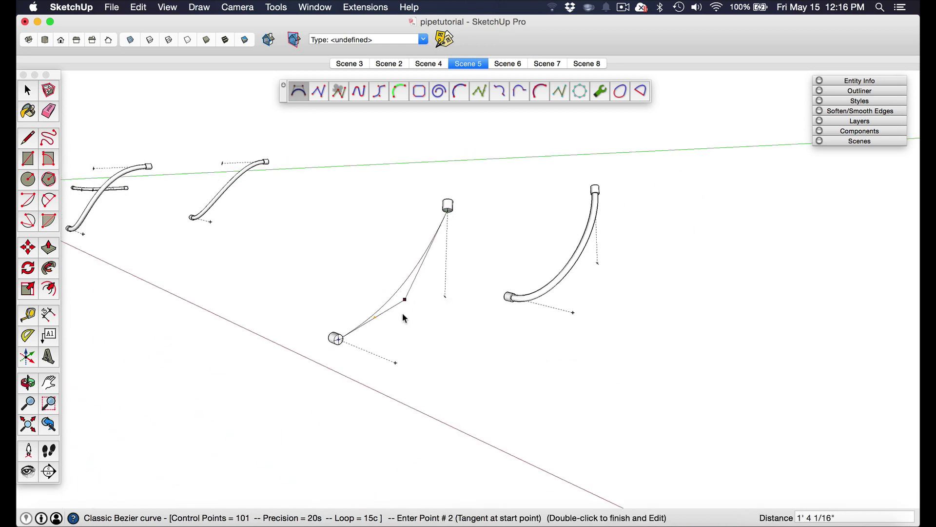
{"action": "left_click", "coordinate": [396, 364]}
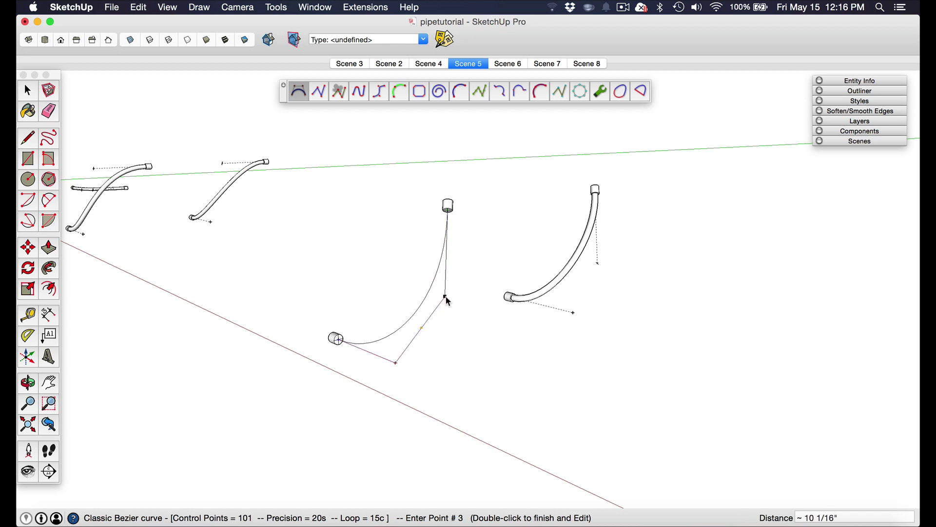
{"action": "double_click", "coordinate": [447, 299]}
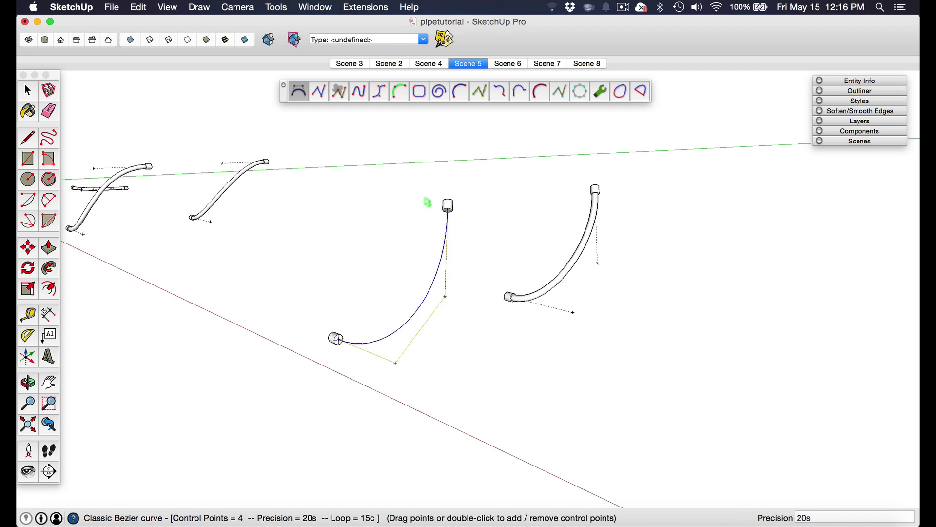
{"action": "middle_click_drag", "start_coordinate": [353, 346], "coordinate": [314, 350]}
Draw a 5/16" circle at the curve's end and sweep it along the Bezier with Follow Me
{"action": "scroll", "coordinate": [315, 350], "scroll_direction": "up", "scroll_amount": 6}
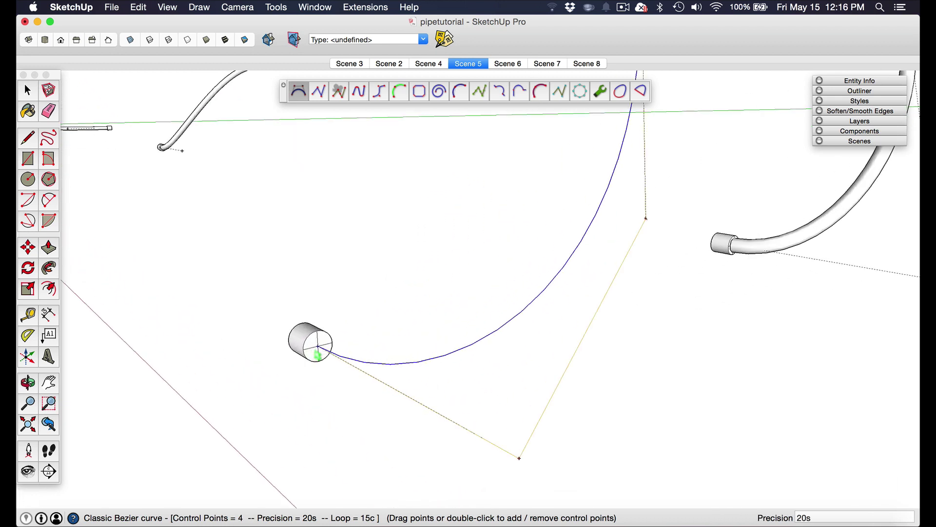
{"action": "key", "text": "c"}
{"action": "left_click", "coordinate": [318, 344]}
{"action": "left_click", "coordinate": [336, 341]}
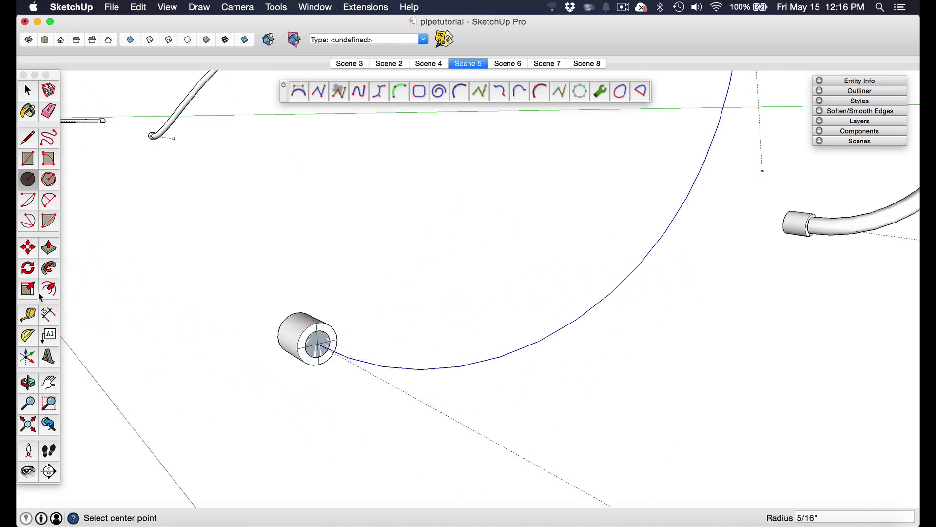
{"action": "left_click", "coordinate": [54, 272]}
{"action": "left_click", "coordinate": [320, 351]}
{"action": "scroll", "coordinate": [312, 358], "scroll_direction": "down", "scroll_amount": 3}
{"action": "scroll", "coordinate": [313, 351], "scroll_direction": "down", "scroll_amount": 3}
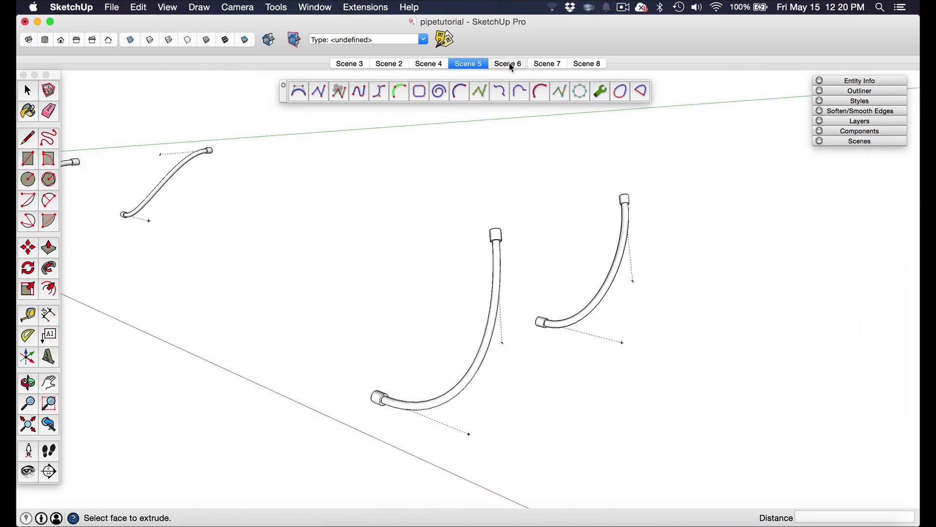
In Scene 6, group the left hose's tube and delete it, leaving its curved path
{"action": "left_click", "coordinate": [510, 65]}
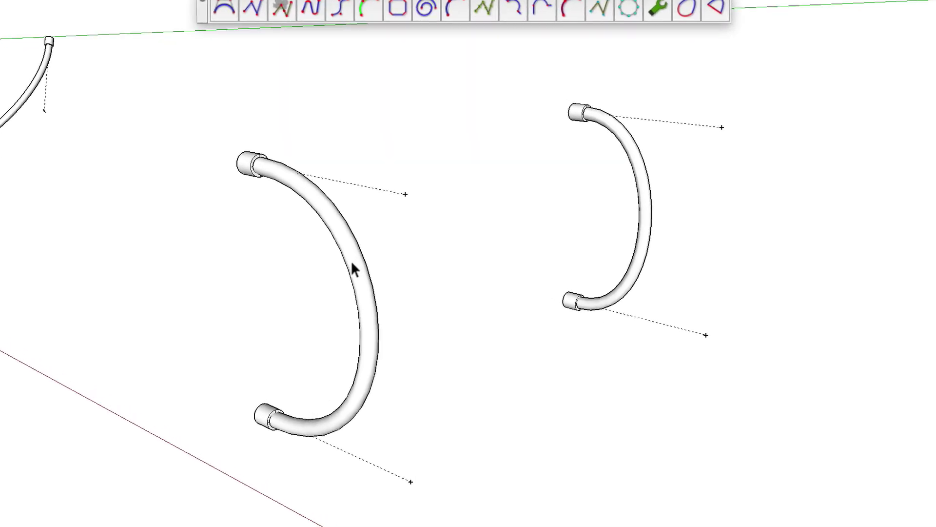
{"action": "left_click", "coordinate": [340, 257]}
{"action": "middle_click_drag", "start_coordinate": [327, 253], "coordinate": [439, 260]}
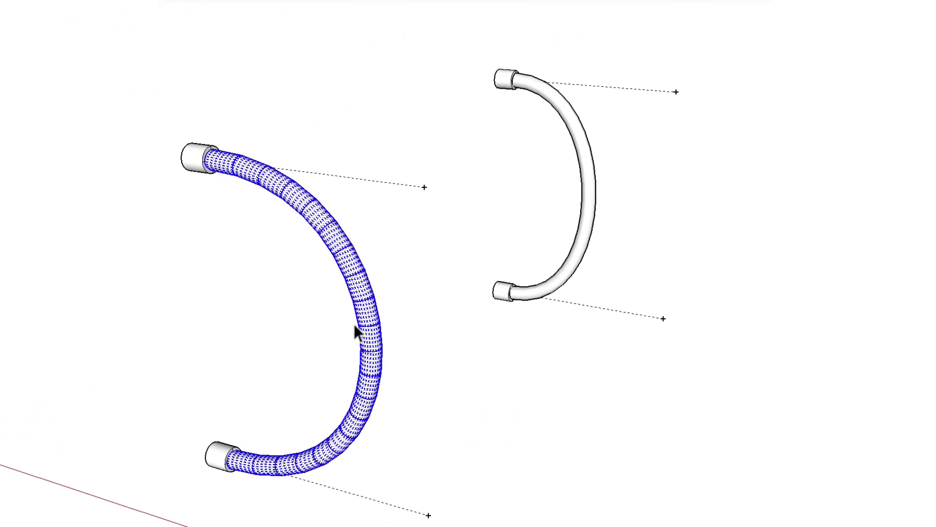
{"action": "key", "text": "ctrl+g"}
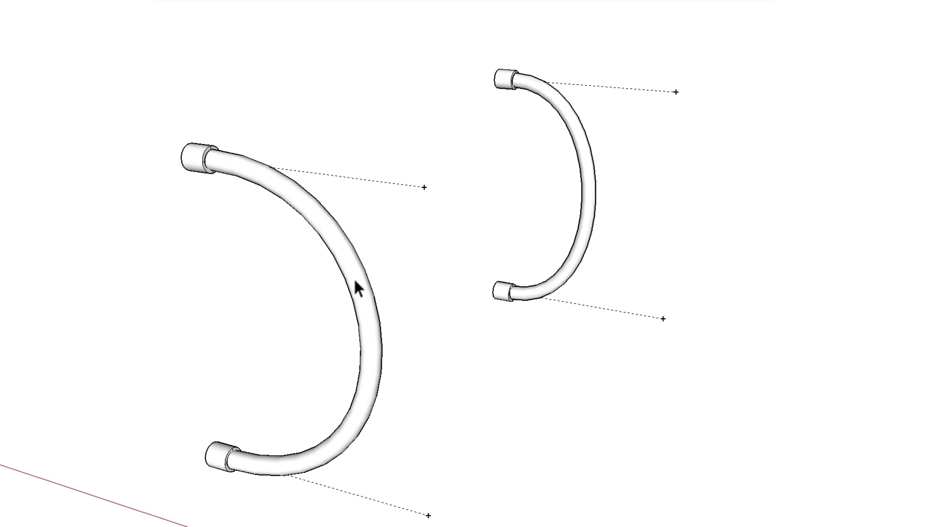
{"action": "left_click", "coordinate": [355, 281]}
{"action": "key", "text": "Delete"}
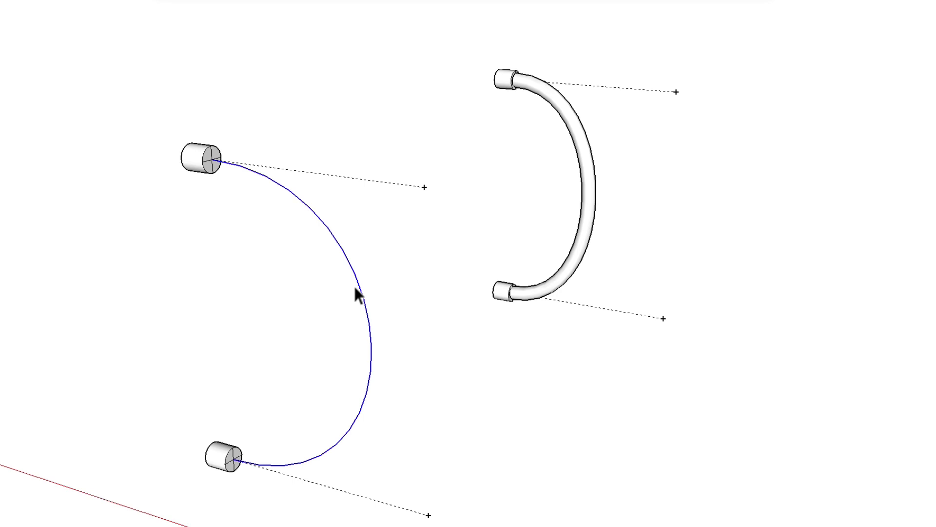
Put the left curved path into BZ - Edit Classic Bezier curve mode to adjust its control points
{"action": "right_click", "coordinate": [355, 288]}
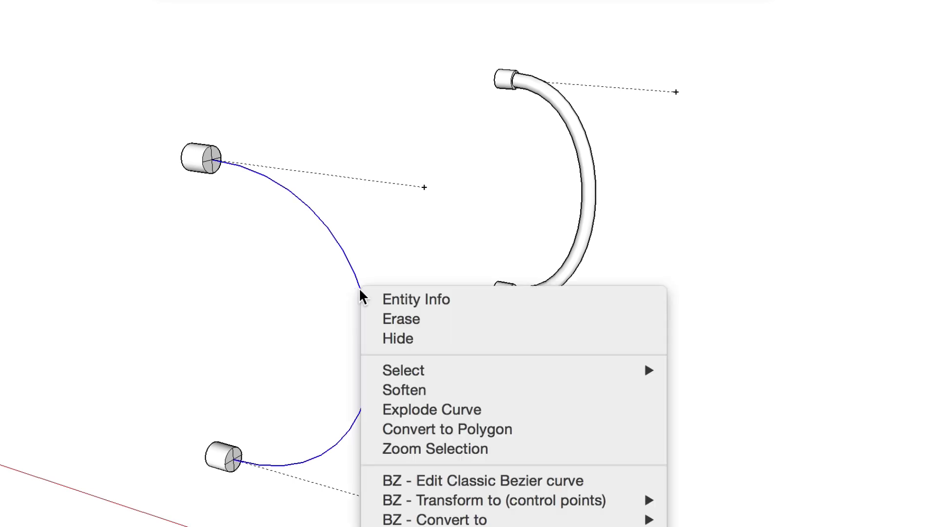
{"action": "left_click", "coordinate": [432, 480]}
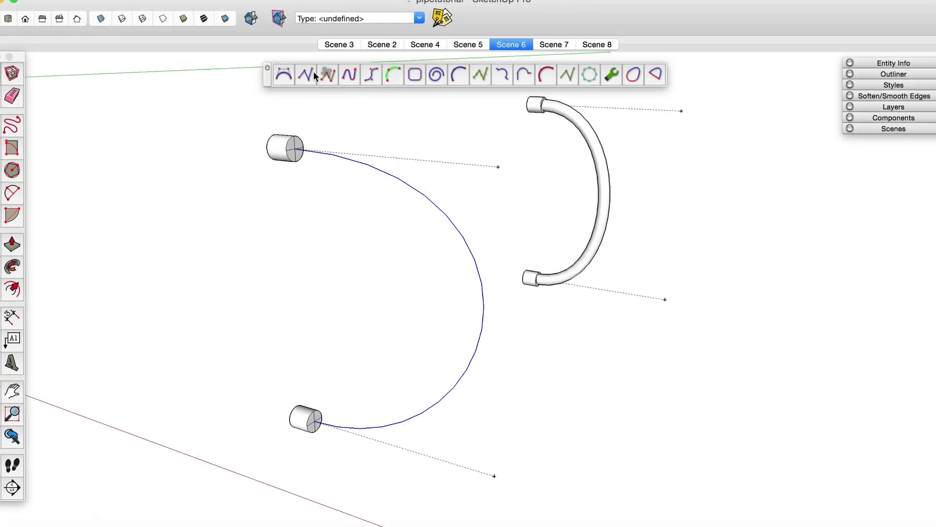
Switch to Scene 7 and orbit to view the other pipe
{"action": "scroll", "coordinate": [283, 147], "scroll_direction": "down", "scroll_amount": 2}
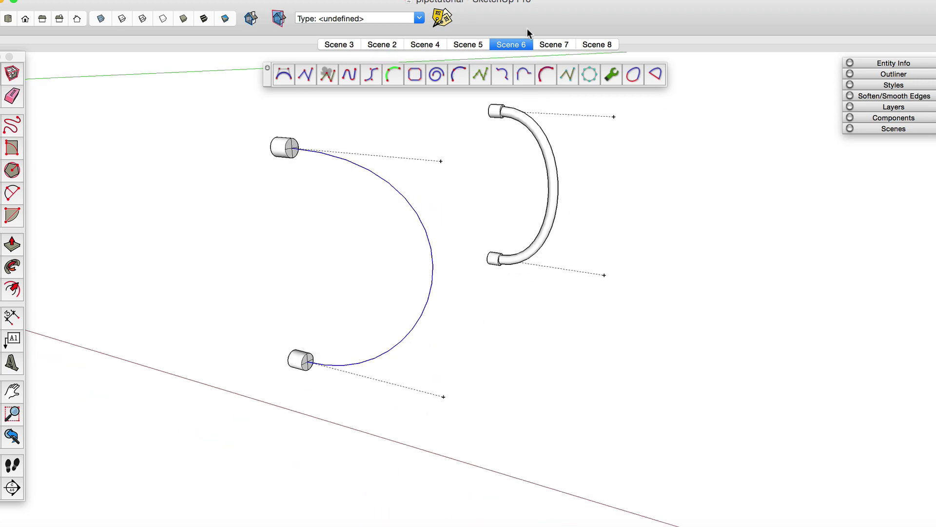
{"action": "left_click", "coordinate": [554, 44]}
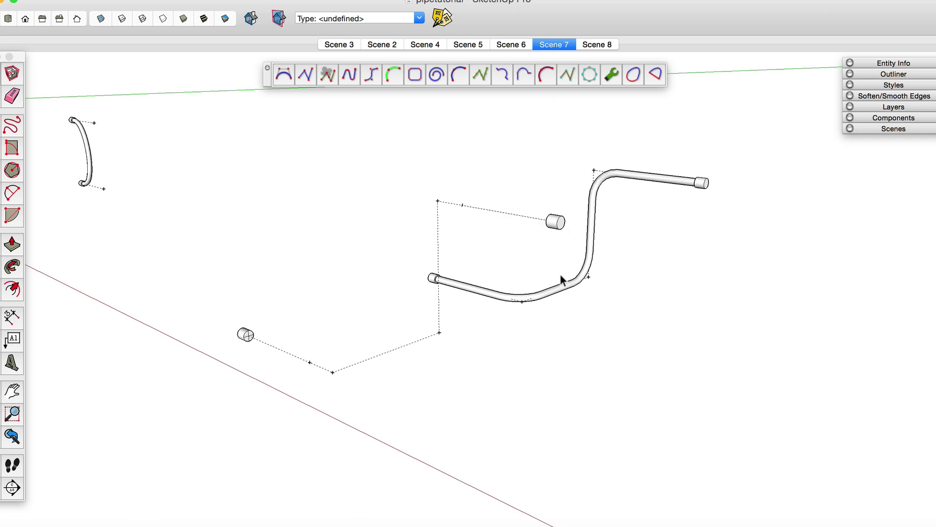
{"action": "middle_click_drag", "start_coordinate": [561, 279], "coordinate": [407, 316]}
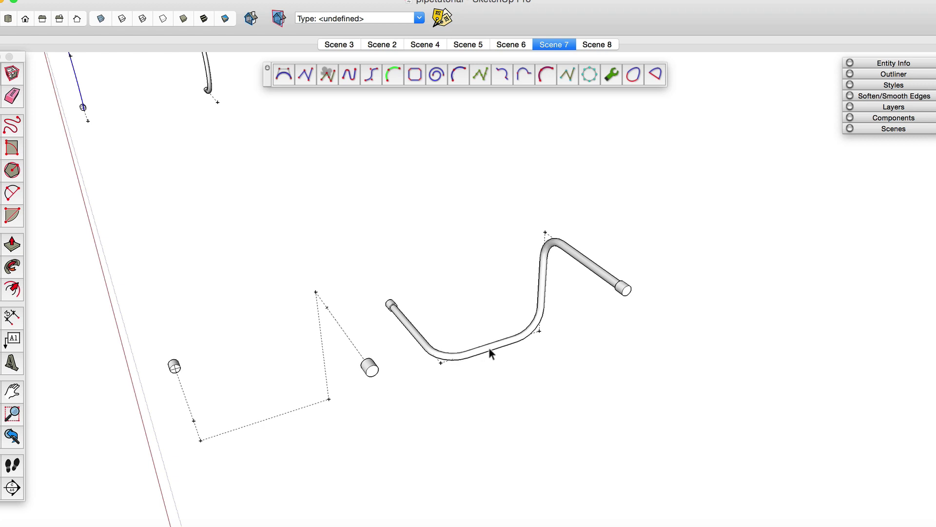
{"action": "scroll", "coordinate": [507, 341], "scroll_direction": "down", "scroll_amount": 2}
{"action": "scroll", "coordinate": [309, 397], "scroll_direction": "up", "scroll_amount": 5}
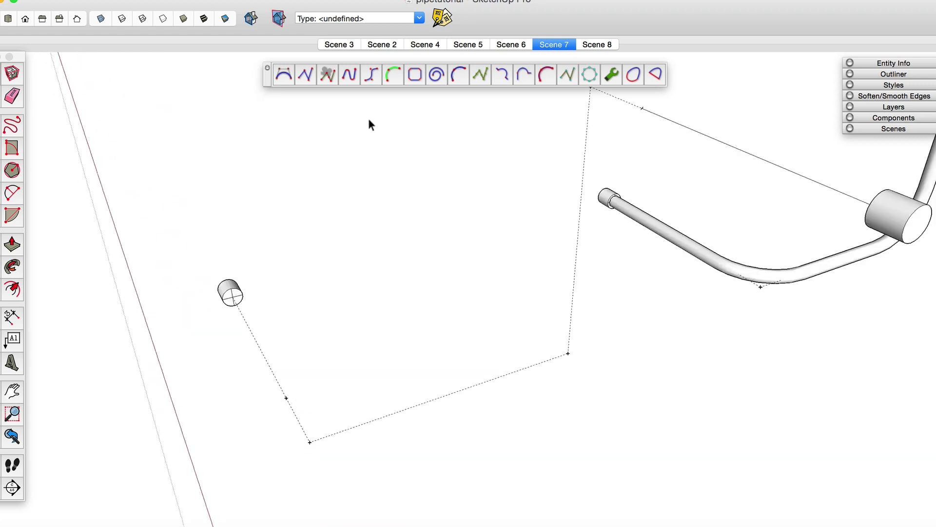
Start an arc-corner polyline with a 3" corner offset at the cylinder centre, placing two corners
{"action": "left_click", "coordinate": [349, 75]}
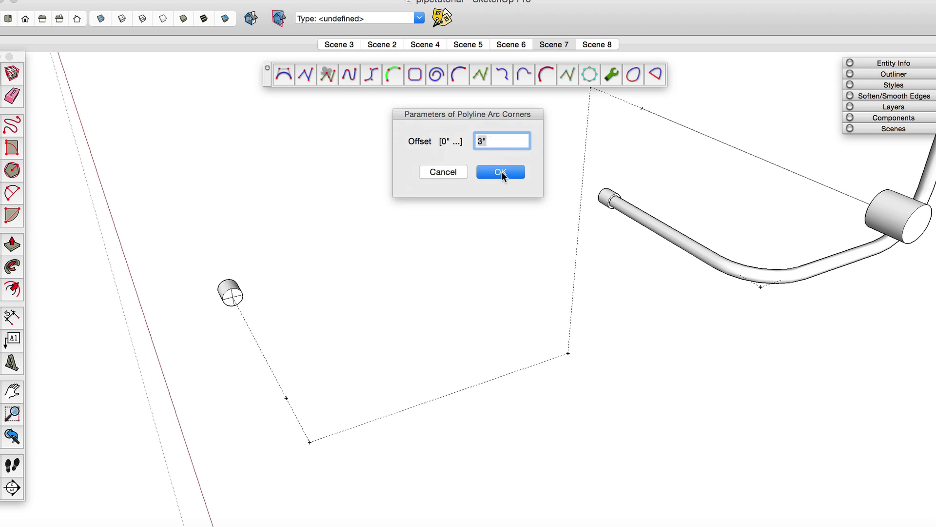
{"action": "left_click", "coordinate": [501, 172]}
{"action": "middle_click_drag", "start_coordinate": [235, 308], "coordinate": [278, 299]}
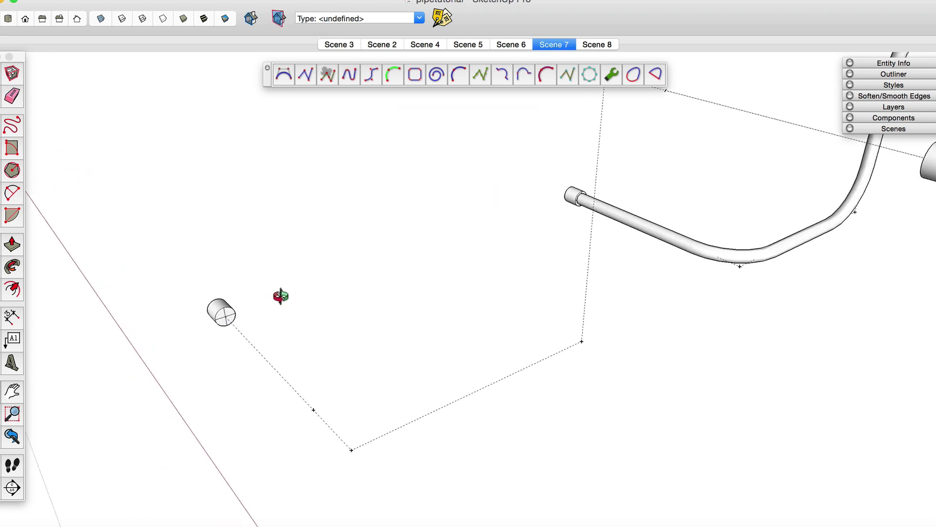
{"action": "left_click", "coordinate": [225, 317]}
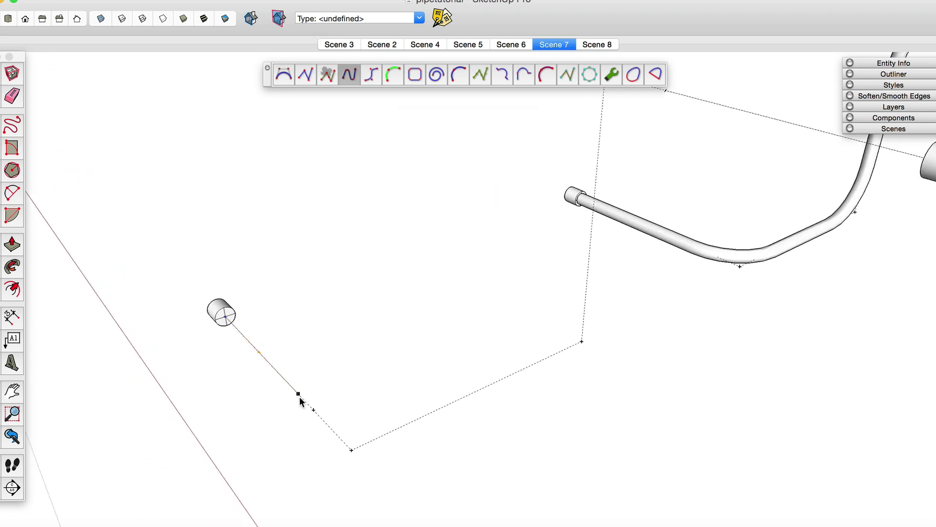
{"action": "left_click", "coordinate": [351, 449]}
{"action": "left_click", "coordinate": [575, 349]}
{"action": "scroll", "coordinate": [463, 403], "scroll_direction": "down", "scroll_amount": 4}
Extend the polyline to the pipe end, finish at the fitting's endpoint, and select the bent pipe
{"action": "left_click", "coordinate": [520, 274]}
{"action": "middle_click_drag", "start_coordinate": [588, 346], "coordinate": [907, 324]}
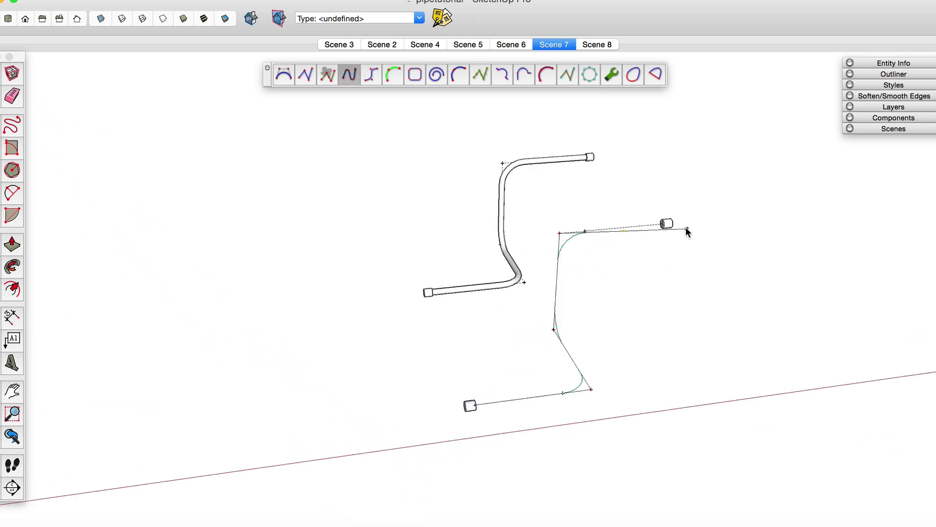
{"action": "scroll", "coordinate": [666, 223], "scroll_direction": "up", "scroll_amount": 3}
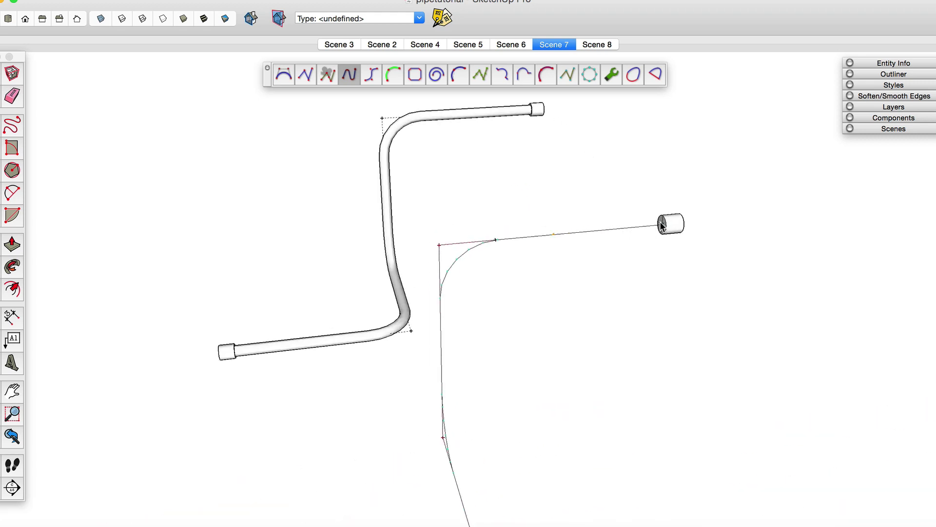
{"action": "scroll", "coordinate": [662, 224], "scroll_direction": "up", "scroll_amount": 4}
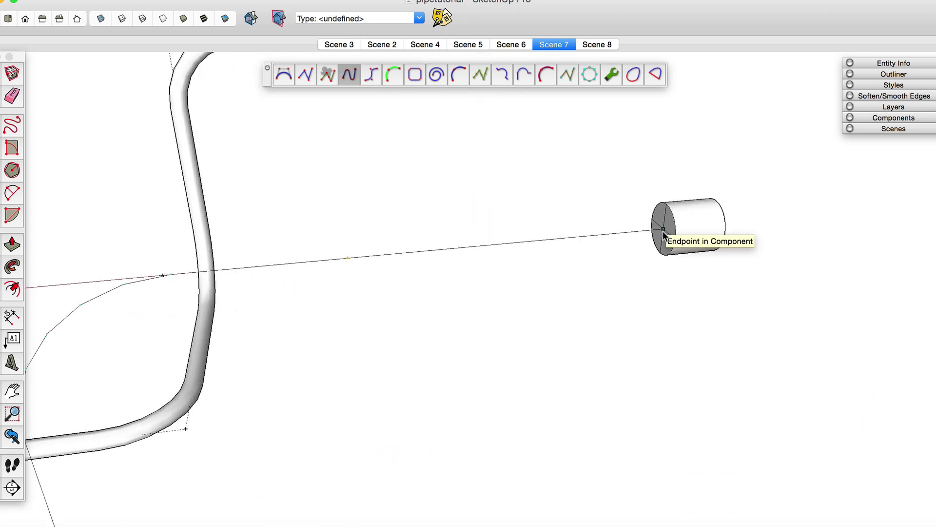
{"action": "double_click", "coordinate": [663, 229]}
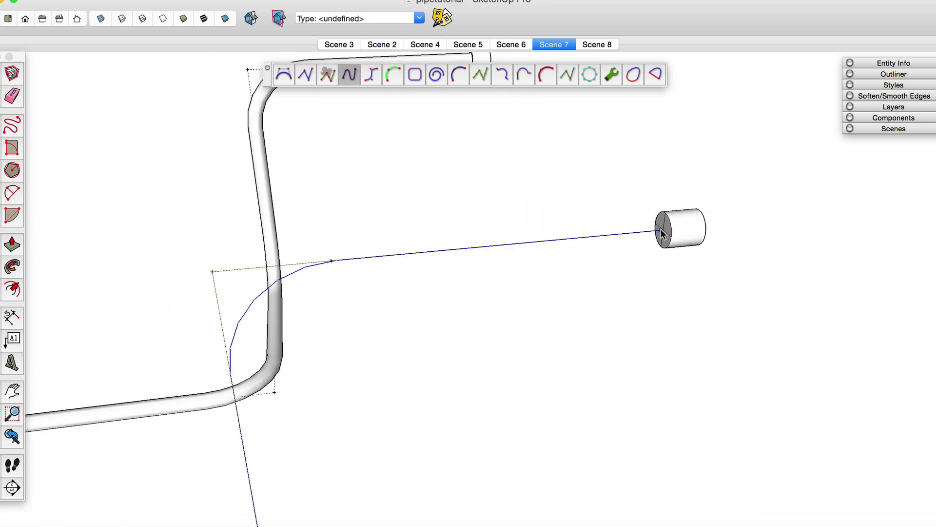
{"action": "scroll", "coordinate": [662, 235], "scroll_direction": "down", "scroll_amount": 5}
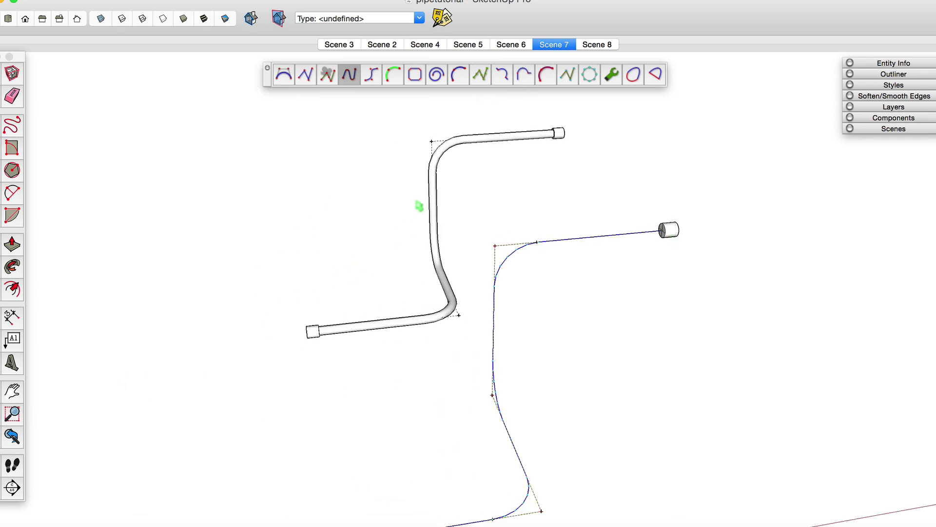
{"action": "left_click", "coordinate": [428, 203]}
{"action": "mouse_move", "coordinate": [446, 286]}
{"action": "middle_mouse_down"}
{"action": "mouse_move", "coordinate": [215, 299]}
{"action": "mouse_move", "coordinate": [195, 350]}
{"action": "mouse_move", "coordinate": [347, 294]}
{"action": "mouse_move", "coordinate": [276, 352]}
{"action": "middle_mouse_up"}
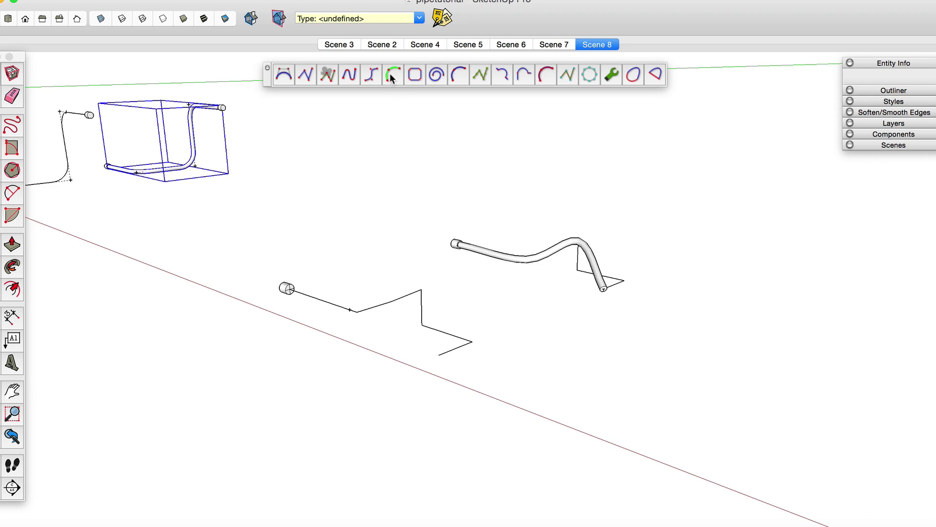
Orbit closer to a near-horizontal view of the right-hand pipe's paths
{"action": "middle_click_drag", "start_coordinate": [394, 296], "coordinate": [495, 318]}
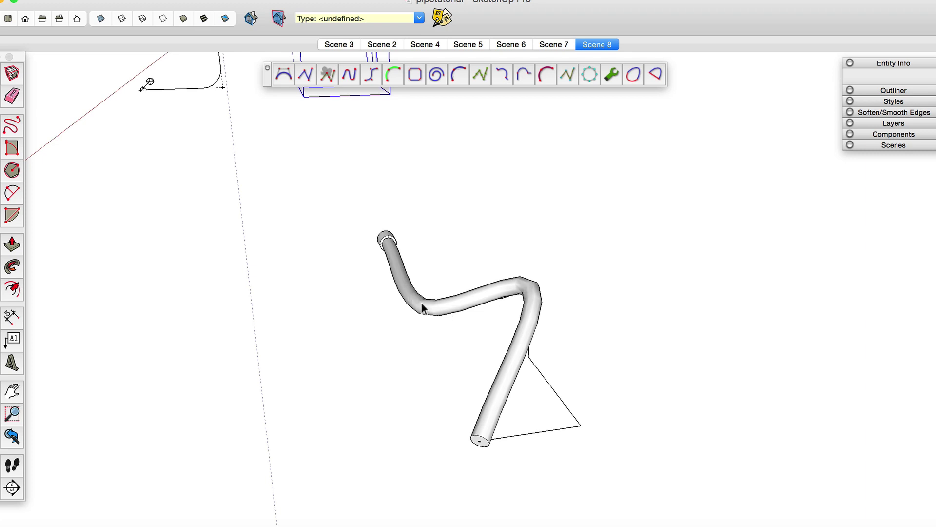
{"action": "middle_click_drag", "start_coordinate": [526, 308], "coordinate": [423, 246]}
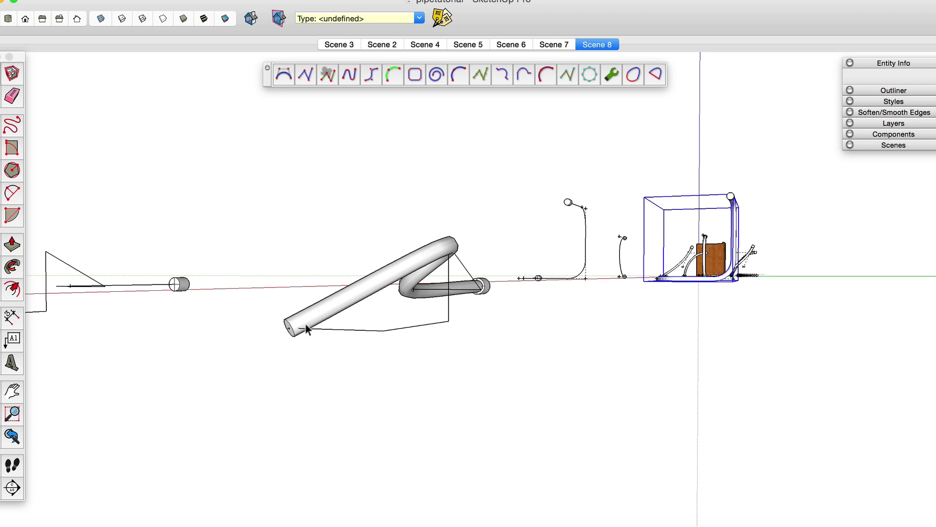
{"action": "mouse_move", "coordinate": [300, 332]}
{"action": "middle_mouse_down"}
{"action": "mouse_move", "coordinate": [535, 356]}
{"action": "mouse_move", "coordinate": [605, 305]}
{"action": "mouse_move", "coordinate": [602, 328]}
{"action": "mouse_move", "coordinate": [309, 330]}
{"action": "middle_mouse_up"}
{"action": "scroll", "coordinate": [421, 400], "scroll_direction": "up", "scroll_amount": 3}
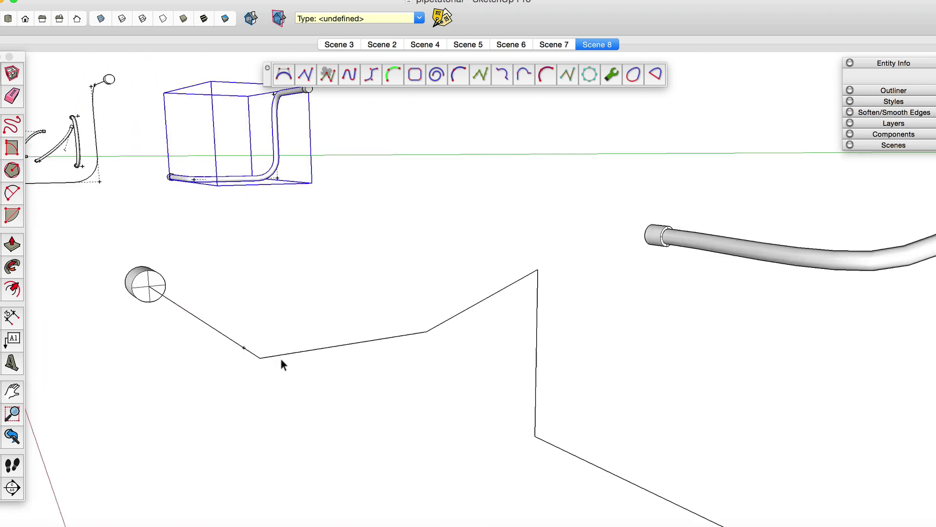
{"action": "middle_click_drag", "start_coordinate": [539, 276], "coordinate": [530, 311]}
{"action": "scroll", "coordinate": [508, 306], "scroll_direction": "down", "scroll_amount": 5}
{"action": "scroll", "coordinate": [506, 309], "scroll_direction": "up", "scroll_amount": 4}
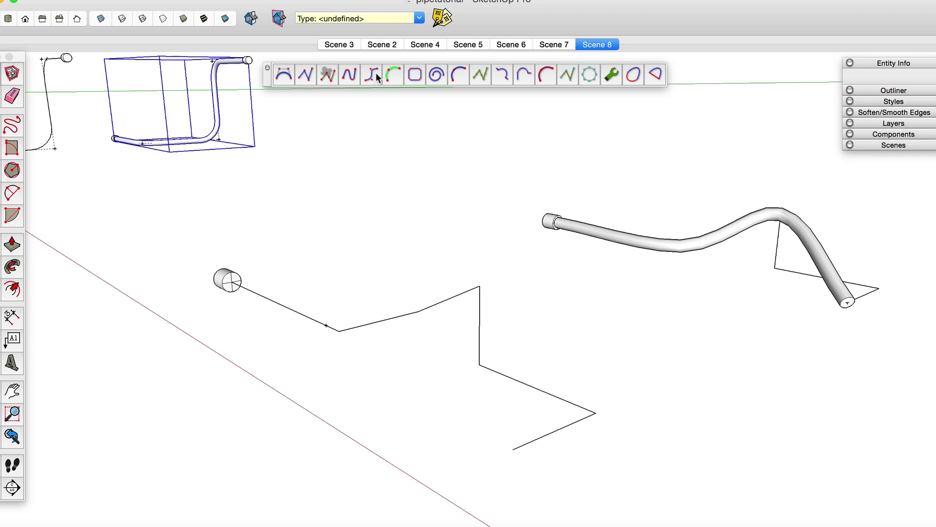
Draw a Bezier curve from the pipe-end fitting through the path's vertices to its lower end
{"action": "left_click", "coordinate": [392, 76]}
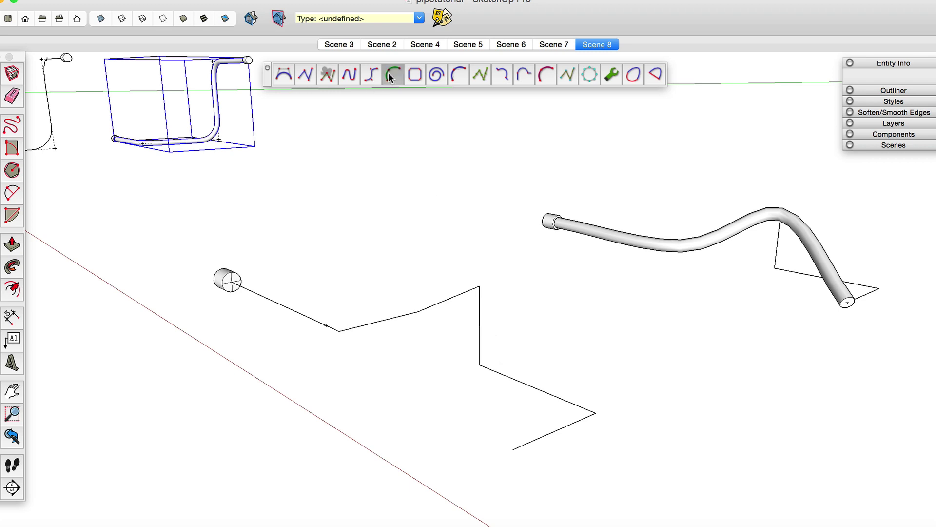
{"action": "left_click", "coordinate": [231, 282]}
{"action": "left_click", "coordinate": [339, 330]}
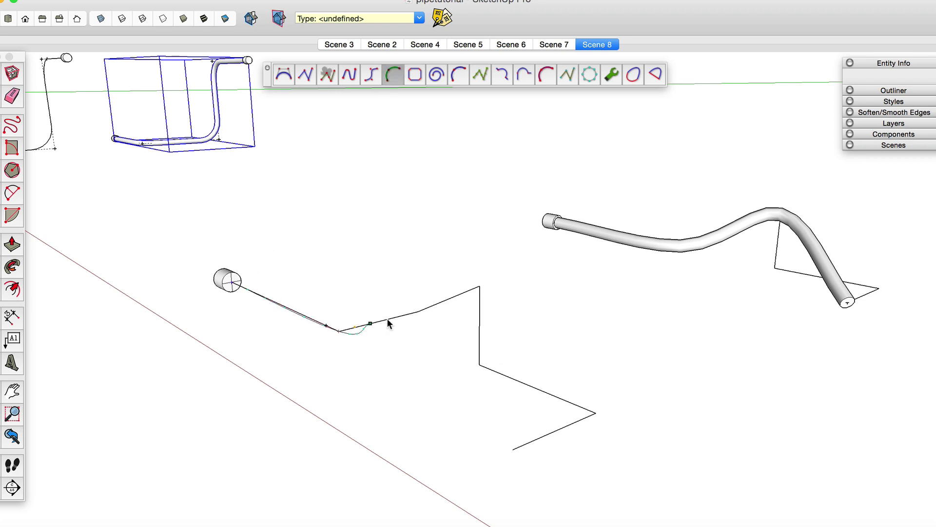
{"action": "left_click", "coordinate": [480, 286]}
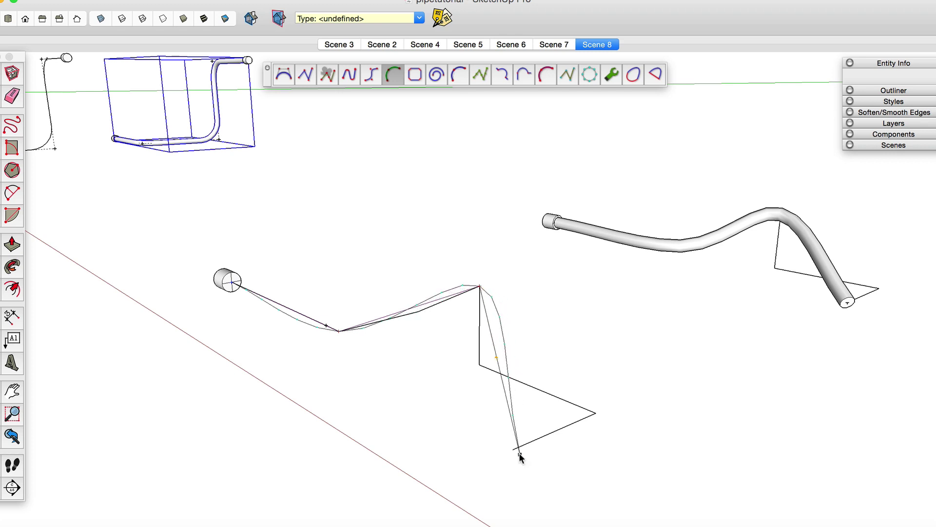
{"action": "double_click", "coordinate": [513, 448]}
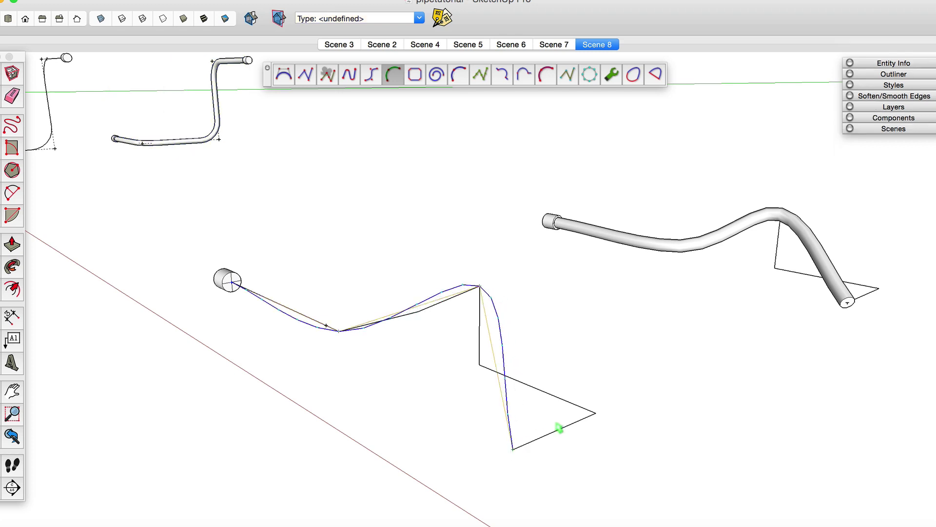
{"action": "mouse_move", "coordinate": [564, 428]}
{"action": "middle_mouse_down"}
{"action": "mouse_move", "coordinate": [502, 374]}
{"action": "mouse_move", "coordinate": [362, 309]}
{"action": "mouse_move", "coordinate": [403, 324]}
{"action": "mouse_move", "coordinate": [472, 416]}
{"action": "mouse_move", "coordinate": [528, 453]}
{"action": "middle_mouse_up"}
{"action": "key", "text": "c"}
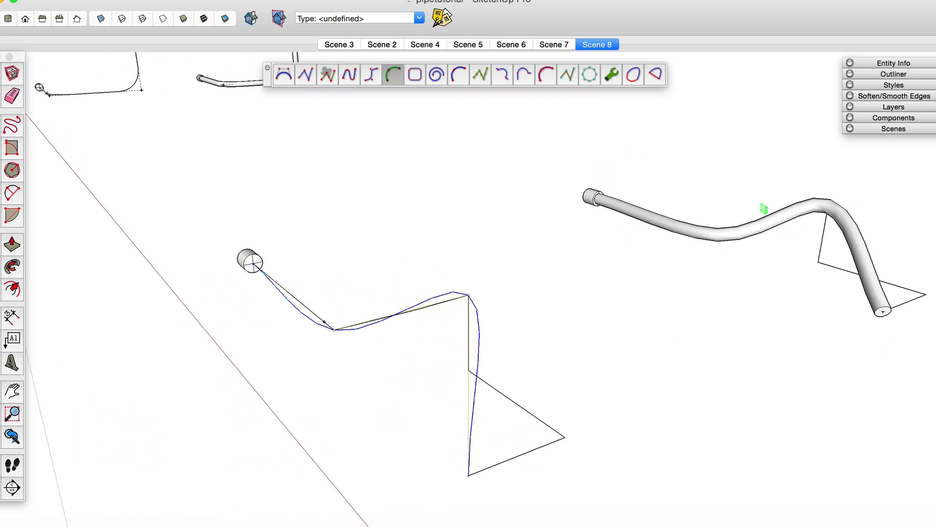
Go to Scene 3 and hide the left white pipe in the cabinet
{"action": "key", "text": "Page_Down"}
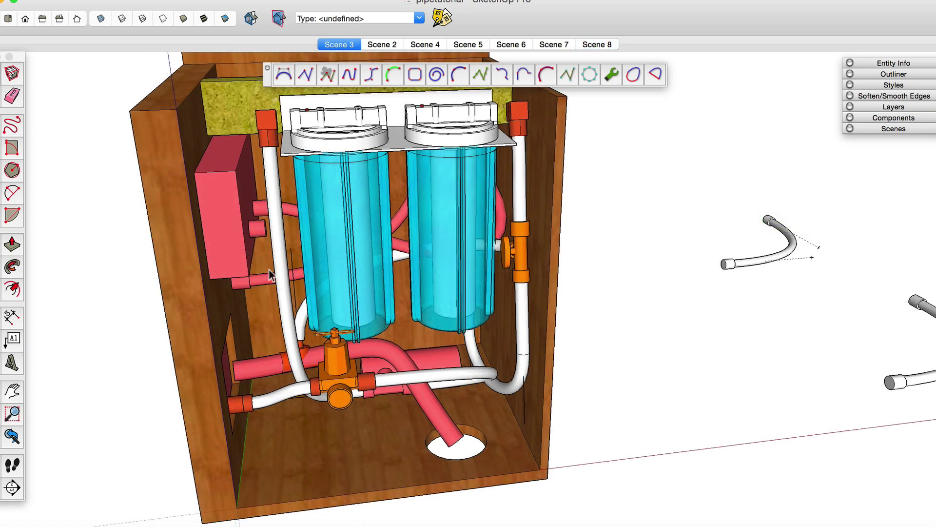
{"action": "scroll", "coordinate": [384, 396], "scroll_direction": "up", "scroll_amount": 5}
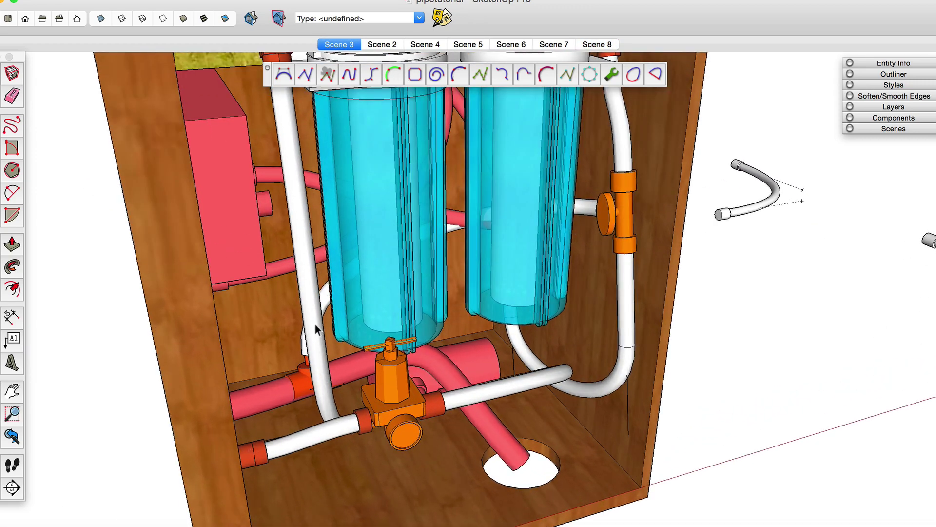
{"action": "left_click", "coordinate": [314, 332]}
{"action": "scroll", "coordinate": [314, 333], "scroll_direction": "down", "scroll_amount": 3}
{"action": "scroll", "coordinate": [303, 293], "scroll_direction": "up", "scroll_amount": 3}
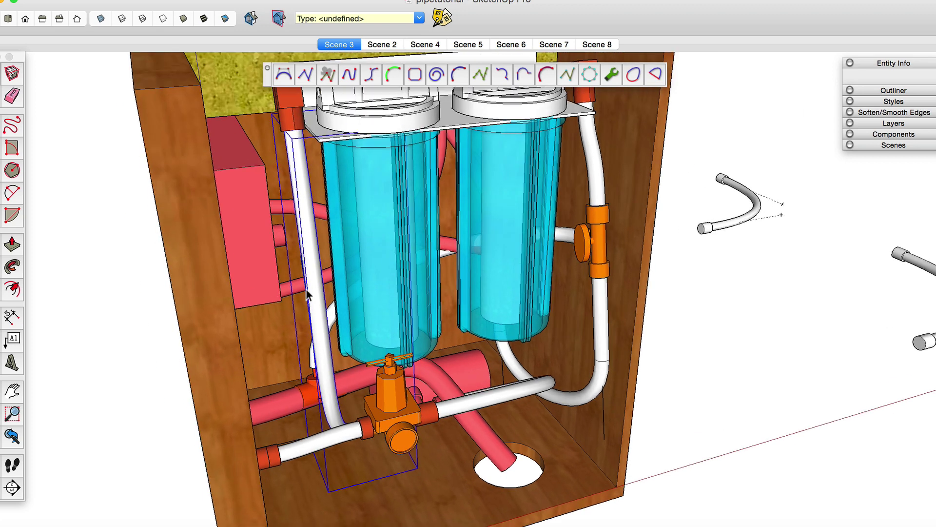
{"action": "right_click", "coordinate": [301, 284]}
{"action": "left_click", "coordinate": [317, 305]}
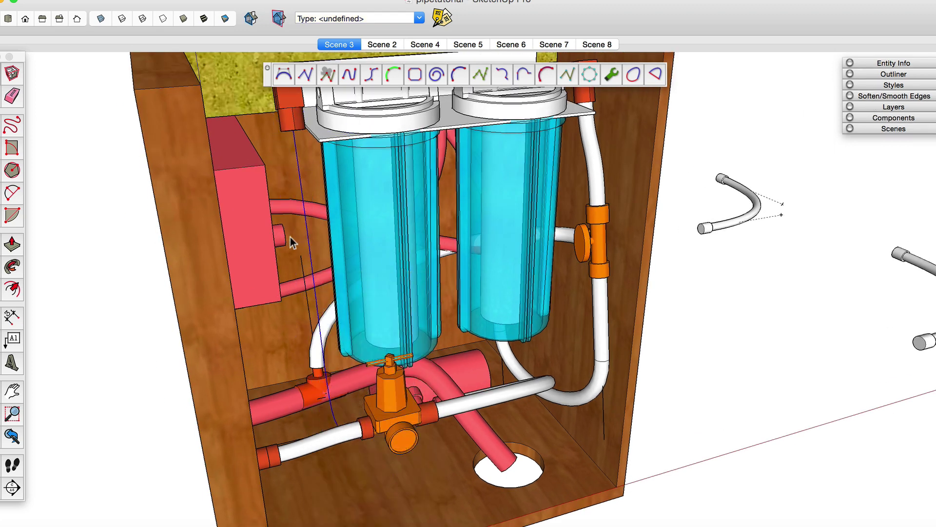
Select the curve path exposed behind the hidden pipe
{"action": "middle_click_drag", "start_coordinate": [343, 361], "coordinate": [351, 254]}
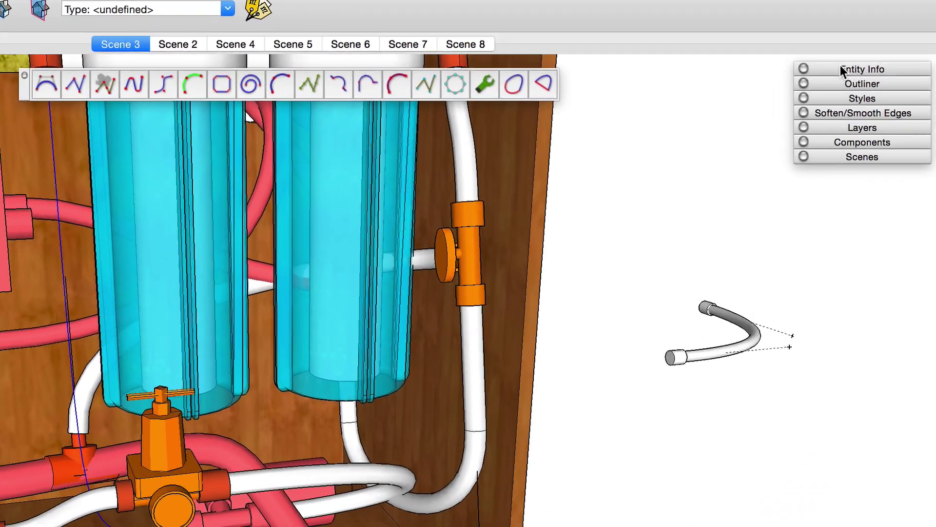
{"action": "left_click", "coordinate": [841, 69]}
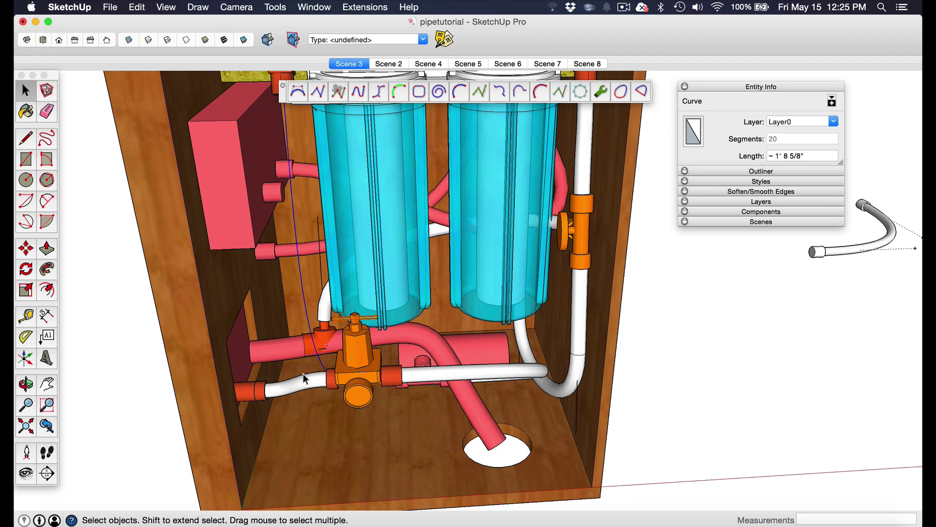
{"action": "middle_click_drag", "start_coordinate": [327, 385], "coordinate": [376, 427]}
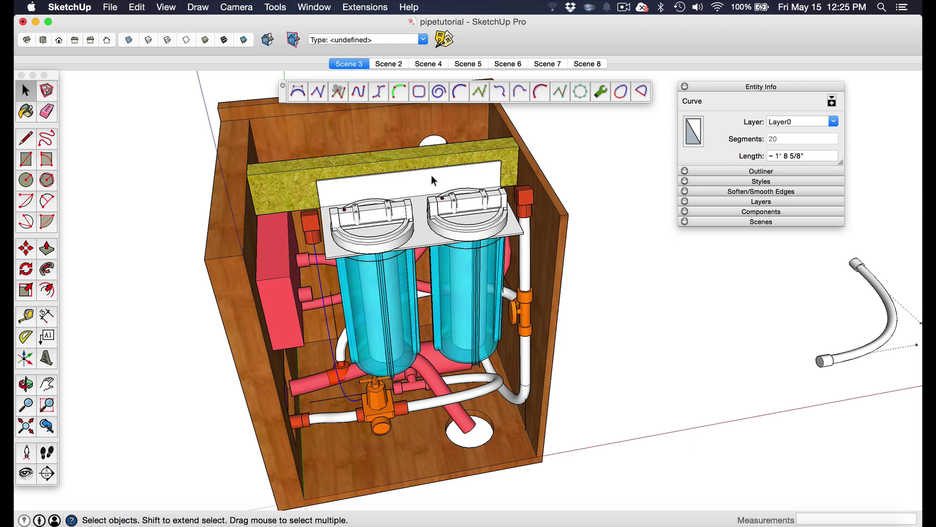
Run Pipe Along Path on the curve with .5" inside and 3/4" outside diameter
{"action": "left_click", "coordinate": [380, 7]}
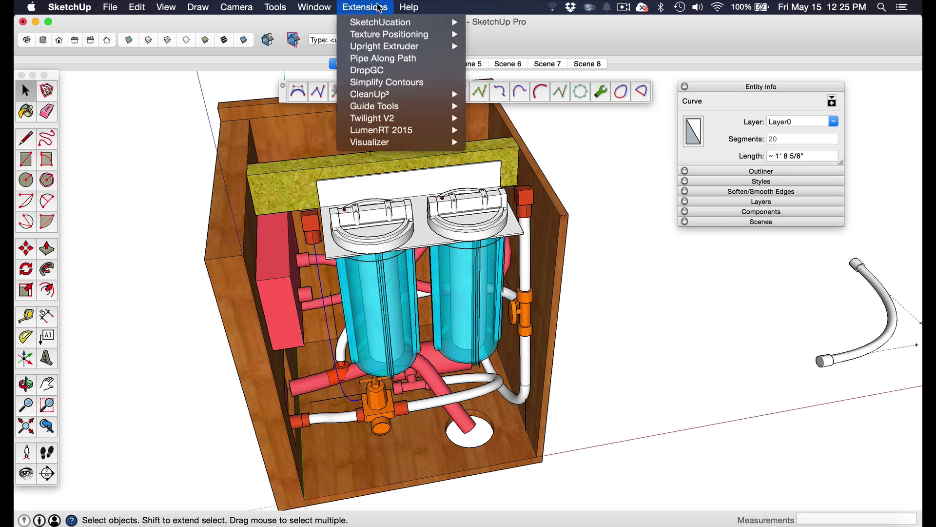
{"action": "left_click", "coordinate": [376, 59]}
{"action": "left_click_drag", "start_coordinate": [427, 102], "coordinate": [504, 141]}
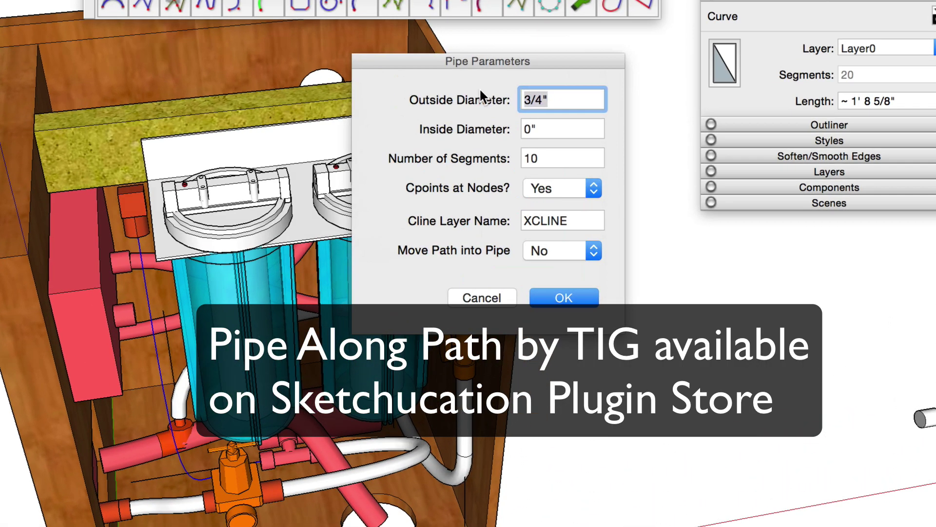
{"action": "left_click", "coordinate": [533, 131]}
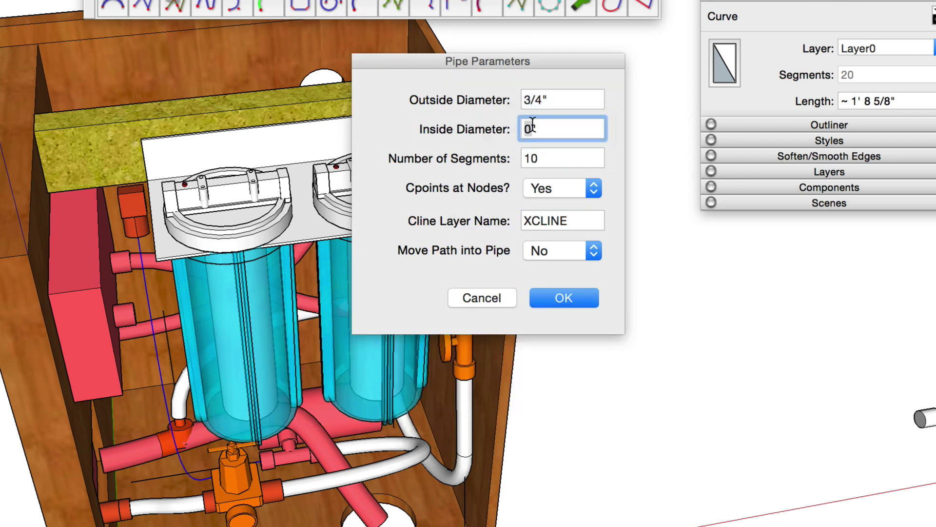
{"action": "type", "text": ".5"}
{"action": "left_click", "coordinate": [558, 297]}
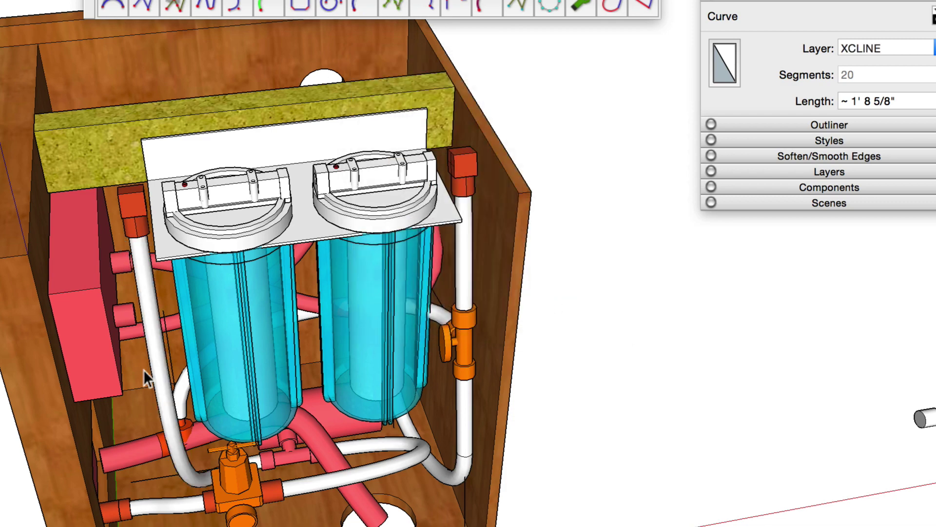
{"action": "middle_click_drag", "start_coordinate": [230, 483], "coordinate": [344, 157]}
{"action": "scroll", "coordinate": [209, 199], "scroll_direction": "up", "scroll_amount": 4}
{"action": "scroll", "coordinate": [246, 393], "scroll_direction": "up", "scroll_amount": 2}
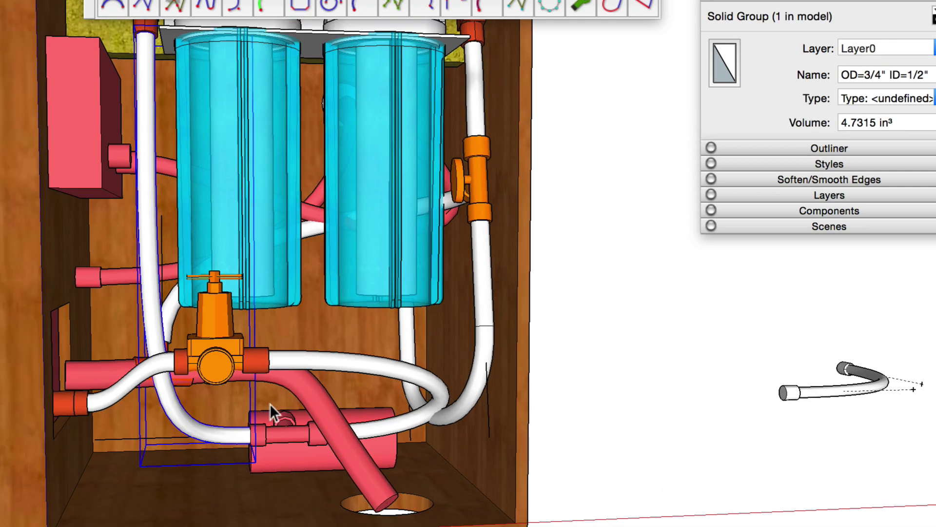
{"action": "scroll", "coordinate": [302, 395], "scroll_direction": "up", "scroll_amount": 2}
{"action": "scroll", "coordinate": [302, 395], "scroll_direction": "down", "scroll_amount": 5}
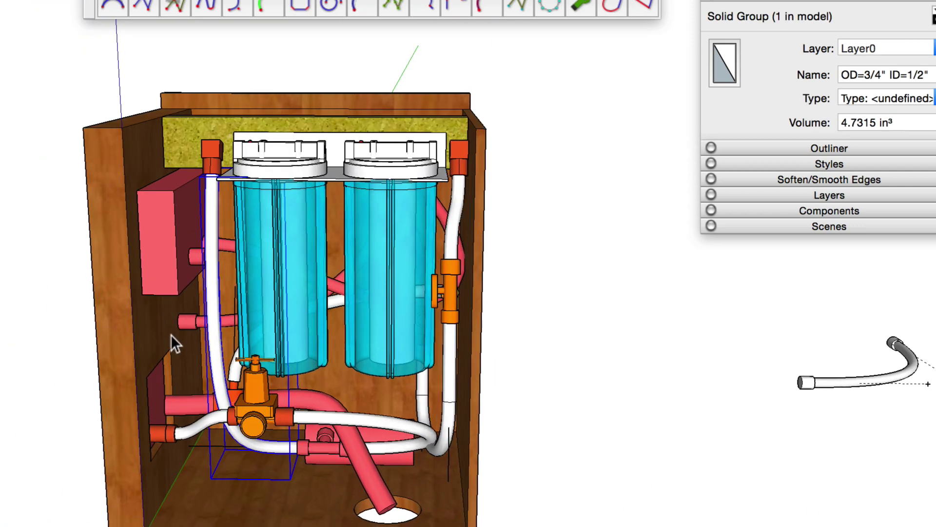